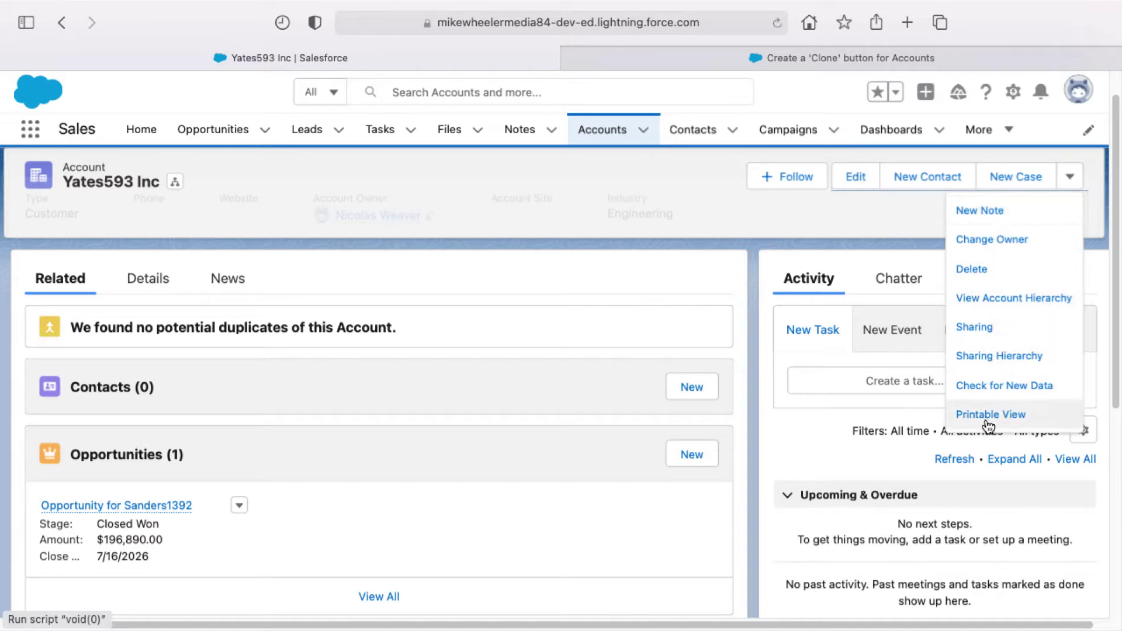
# Step: Open the Opportunities tab to show the All Opportunities list view
pyautogui.click(220, 130)
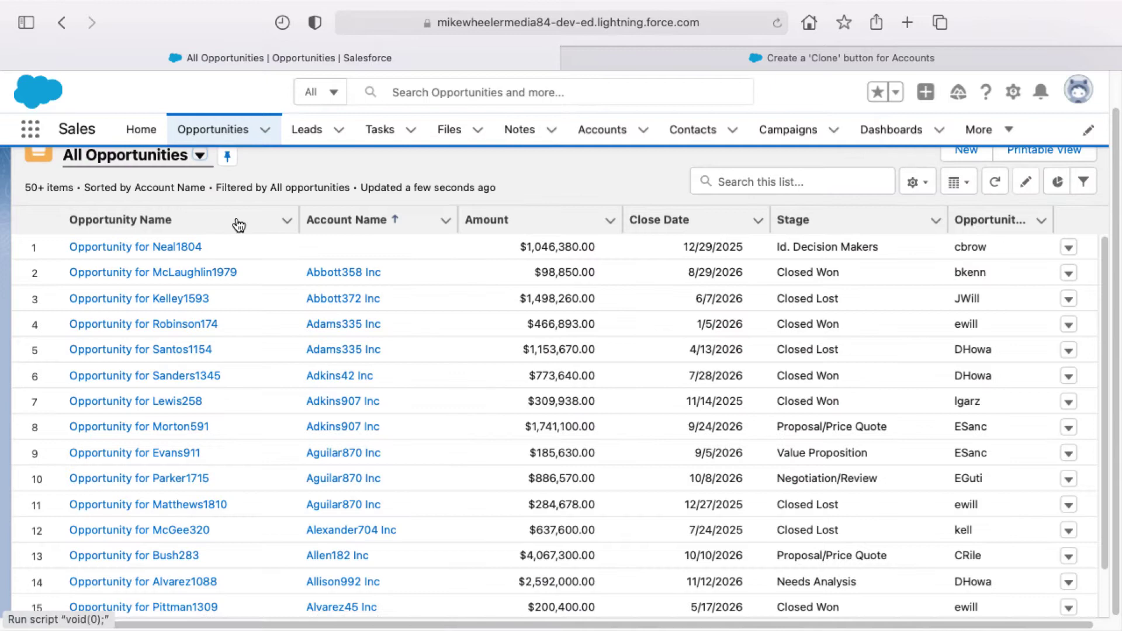
# Step: Clone the first opportunity into a prefilled form, check the copied name, and cancel without saving
pyautogui.click(179, 248)
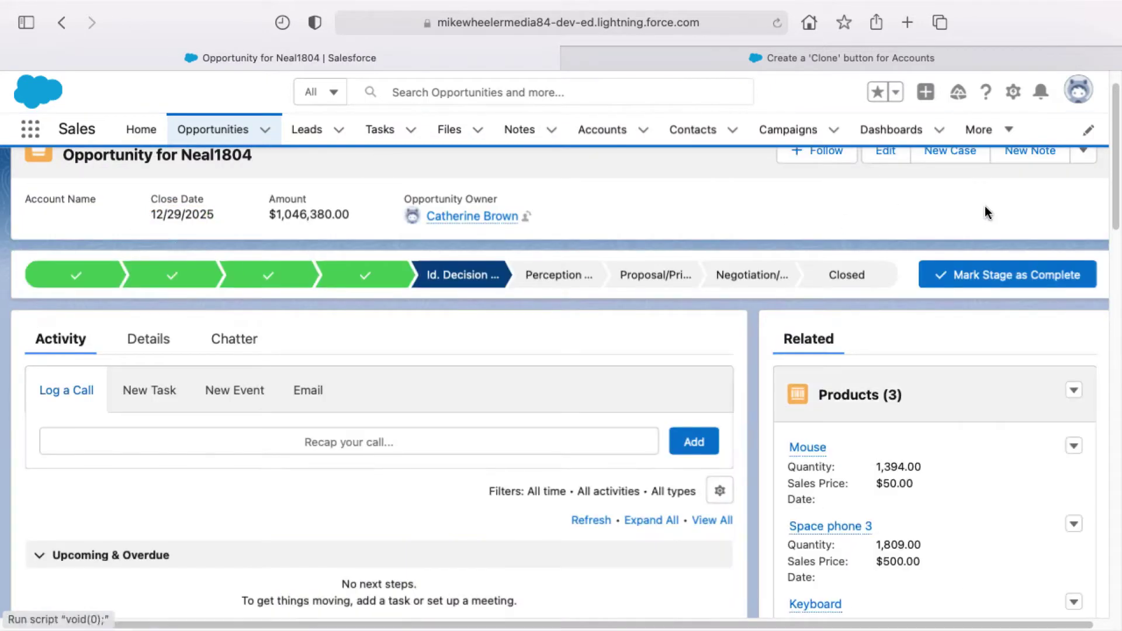
pyautogui.click(1069, 177)
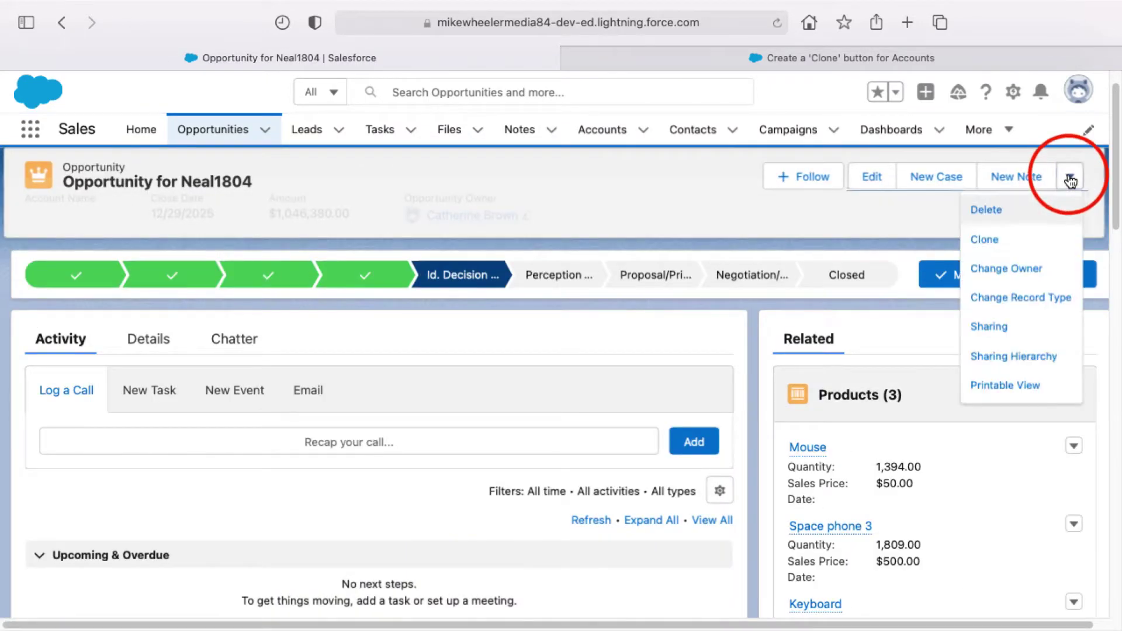
pyautogui.click(989, 240)
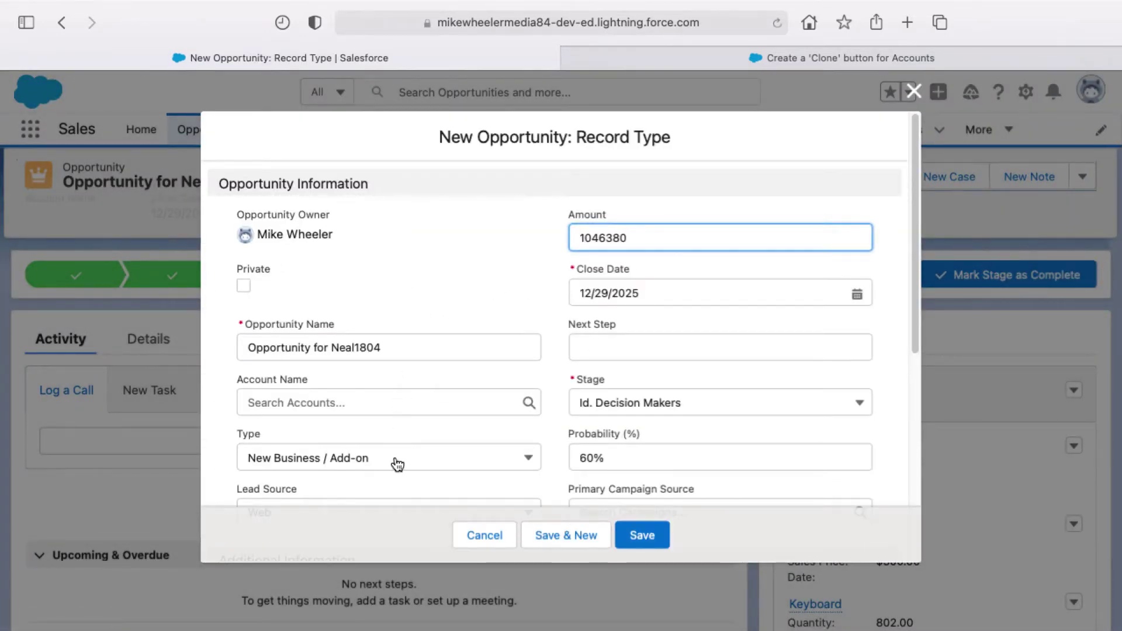
pyautogui.click(412, 339)
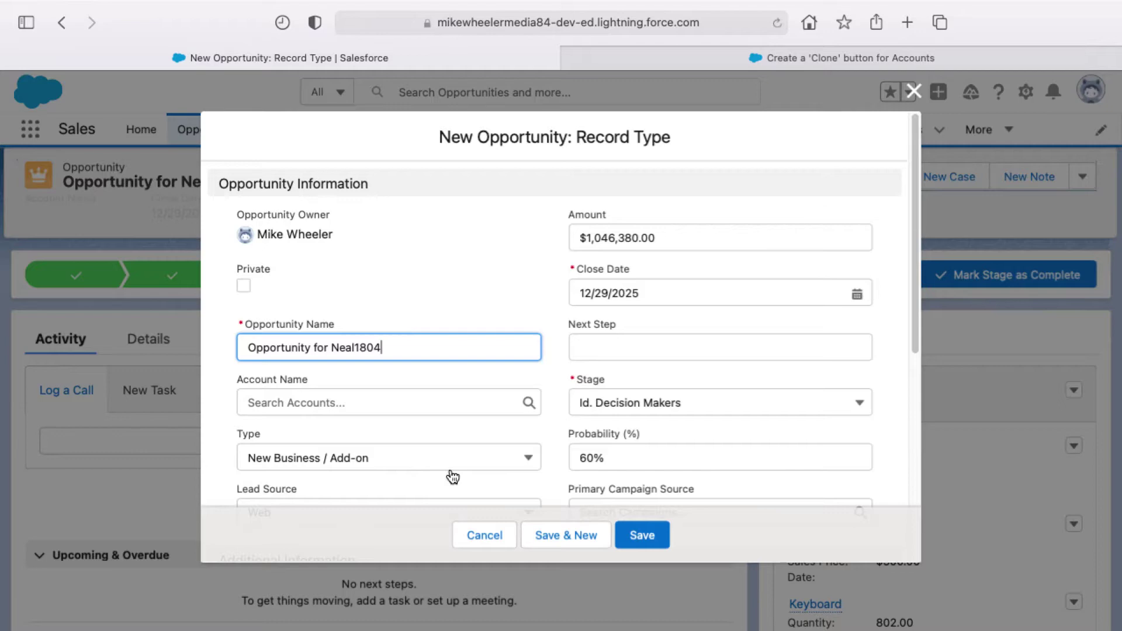
pyautogui.click(478, 534)
# Step: Open the first lead from All Open Leads, clone it, and close the clone unsaved
pyautogui.click(301, 129)
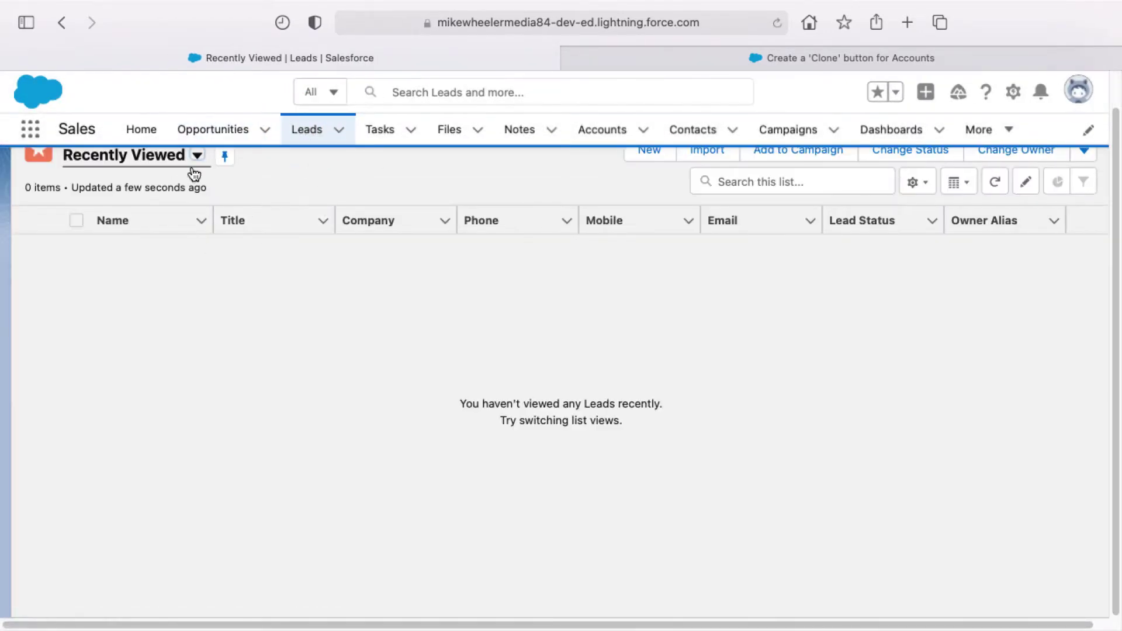
pyautogui.click(196, 155)
pyautogui.click(146, 213)
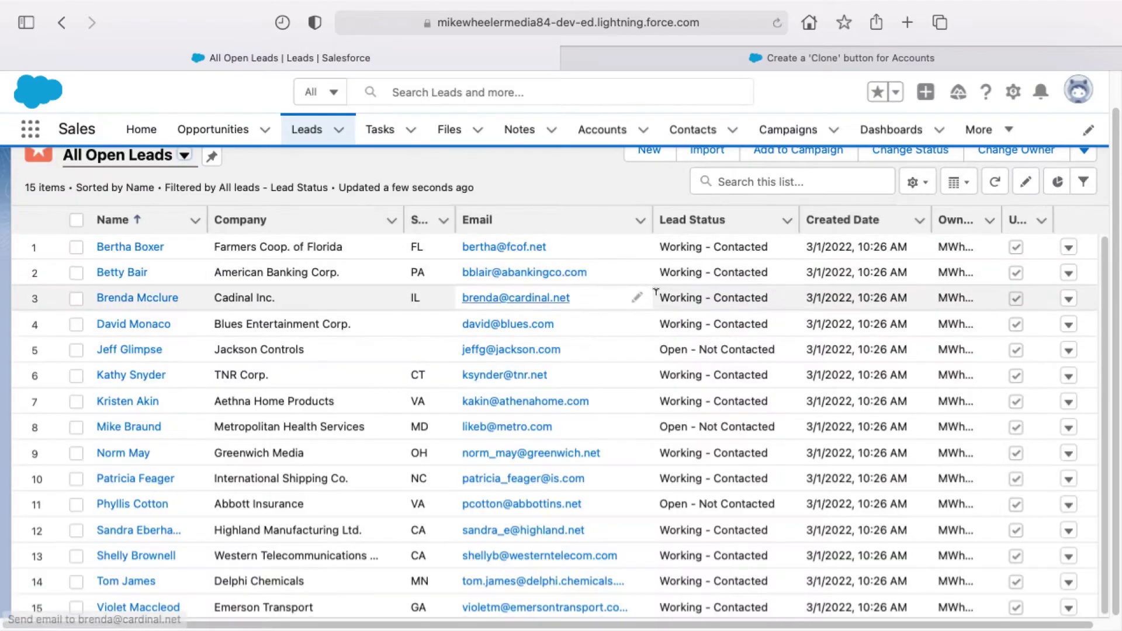
pyautogui.click(120, 247)
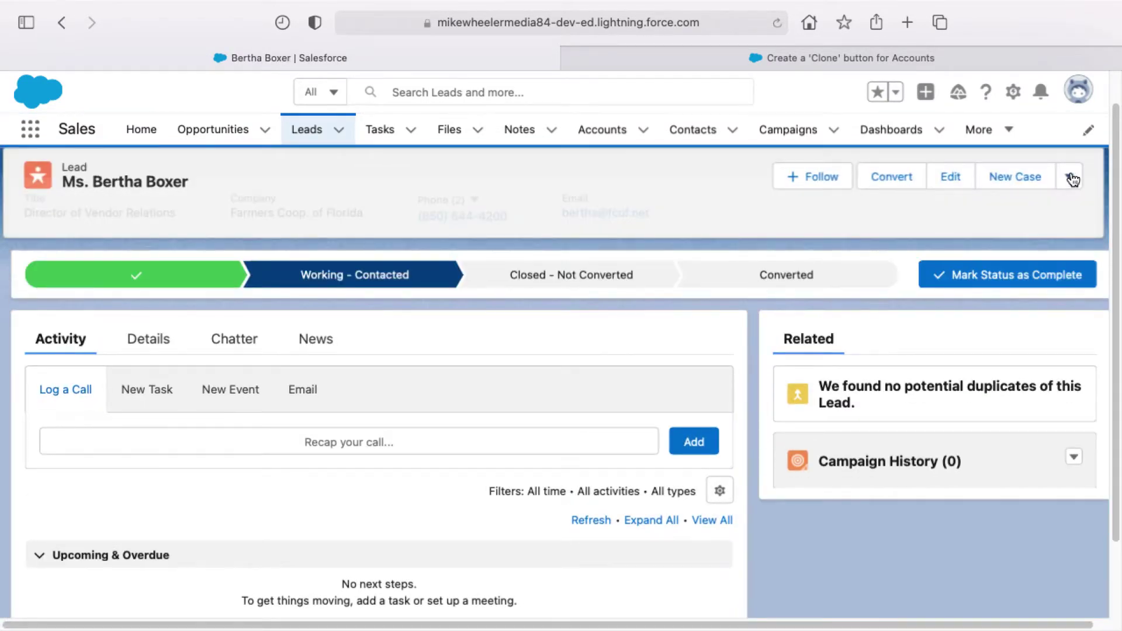
pyautogui.click(1072, 178)
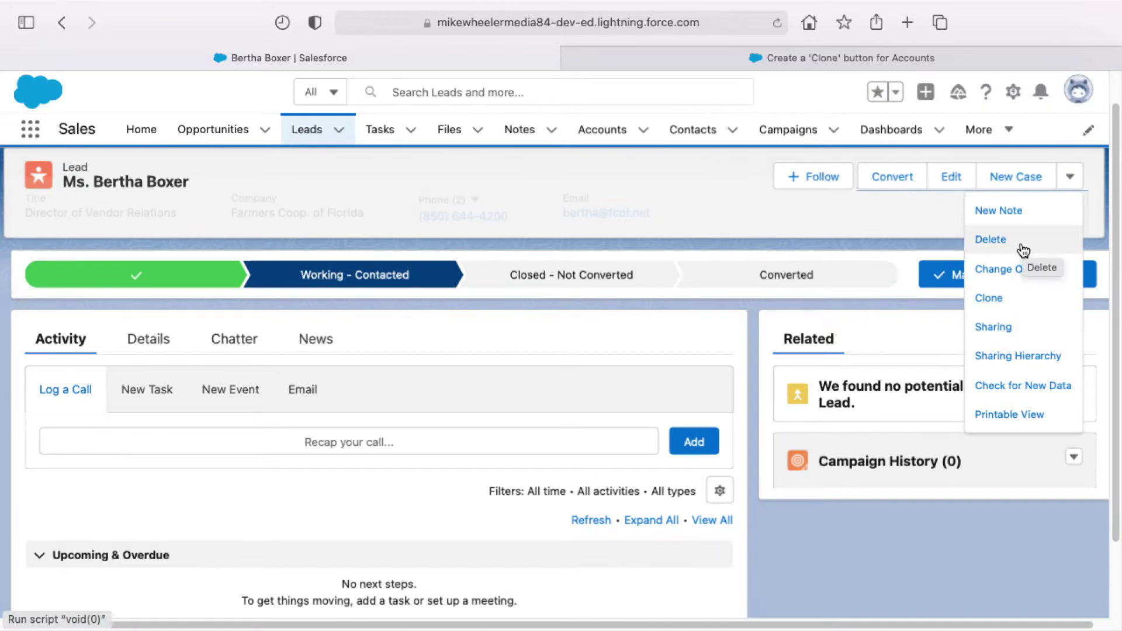
pyautogui.click(1012, 300)
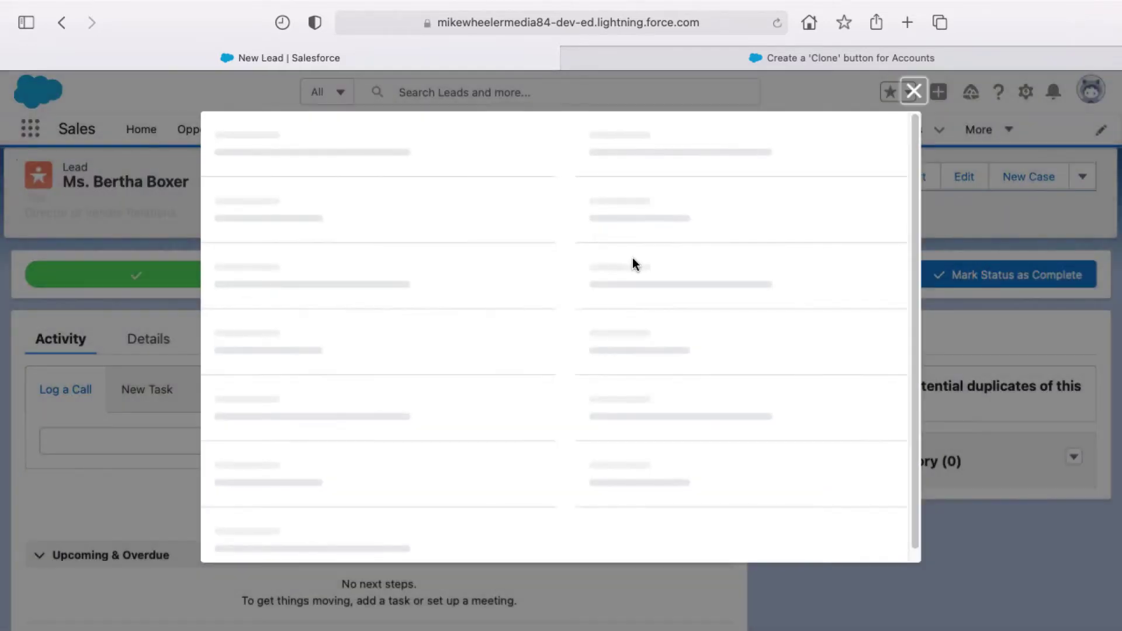
pyautogui.click(911, 93)
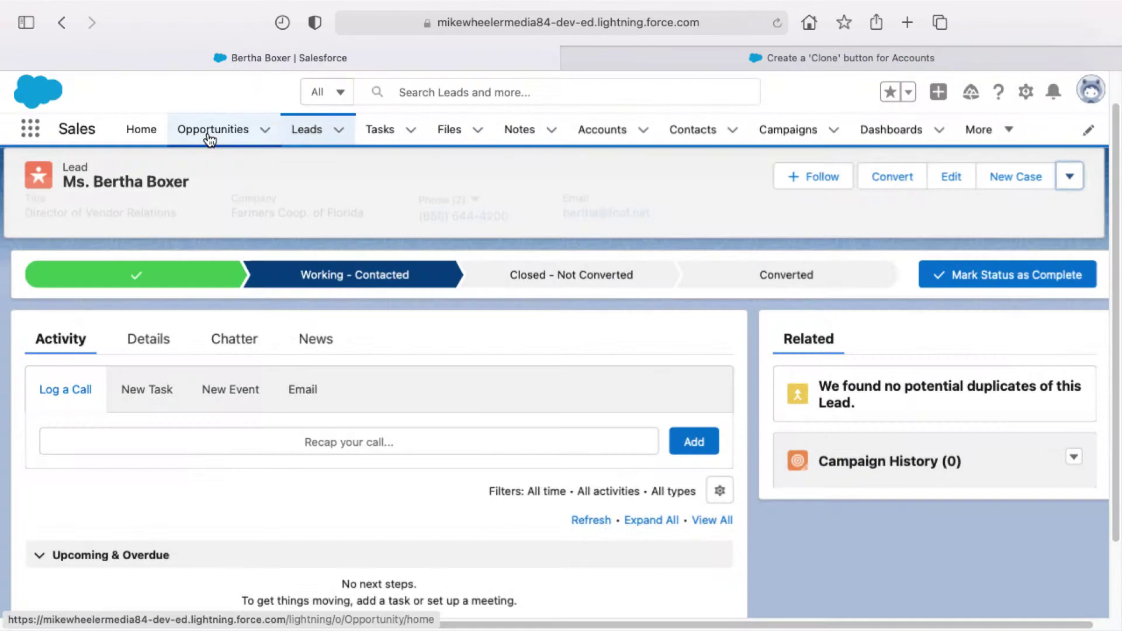
# Step: Go to the Accounts list, then open Setup from the gear menu in a new tab
pyautogui.click(614, 130)
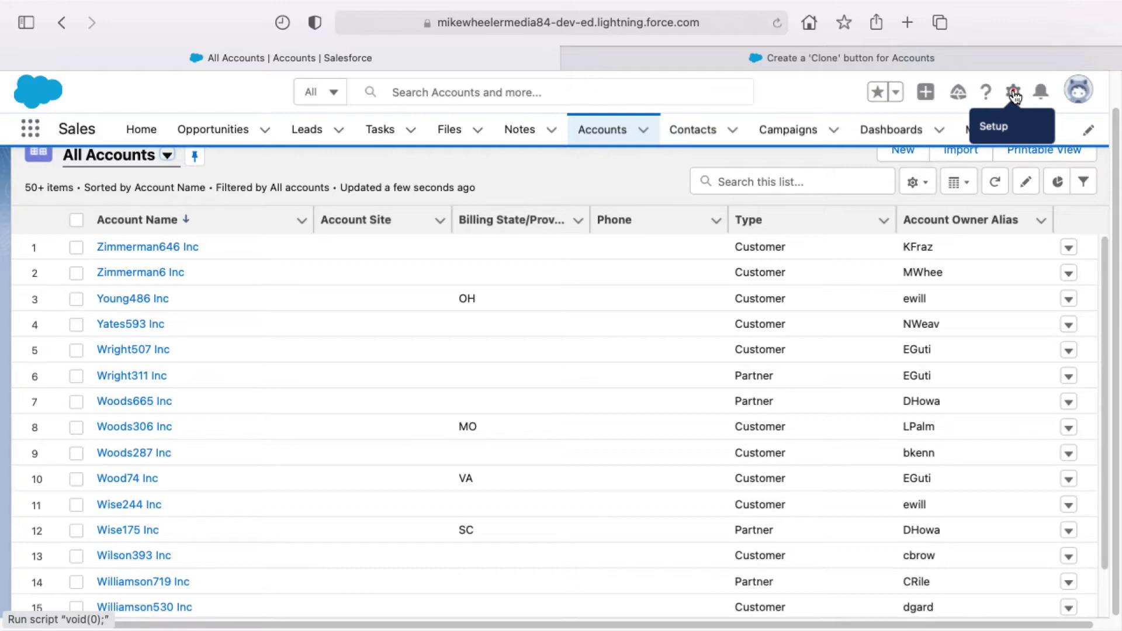
pyautogui.click(1014, 95)
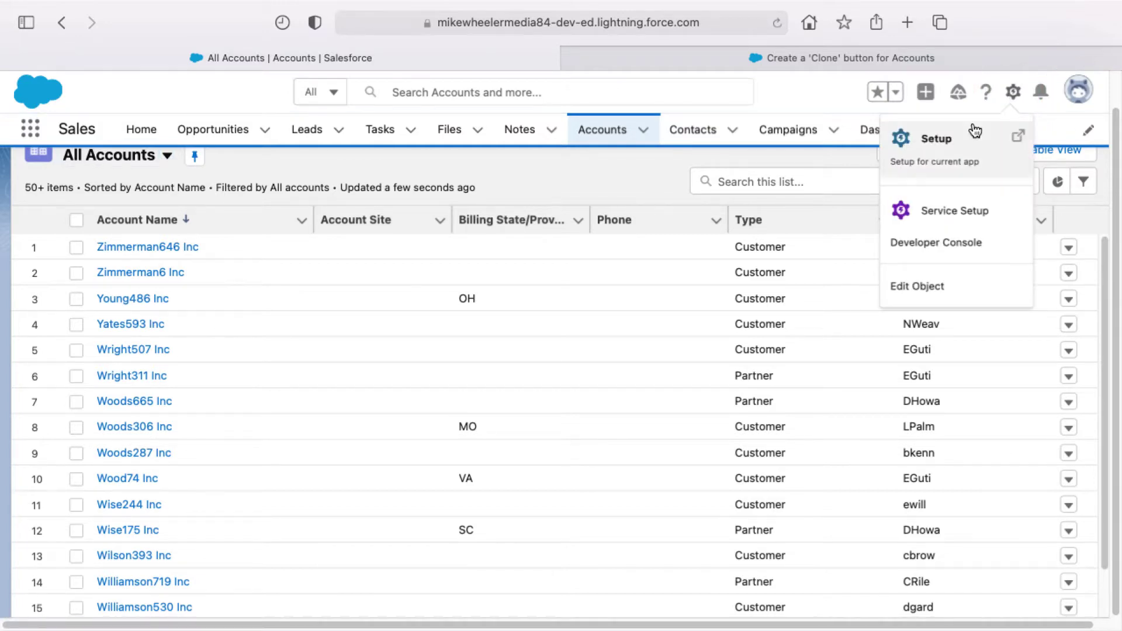
pyautogui.click(941, 140)
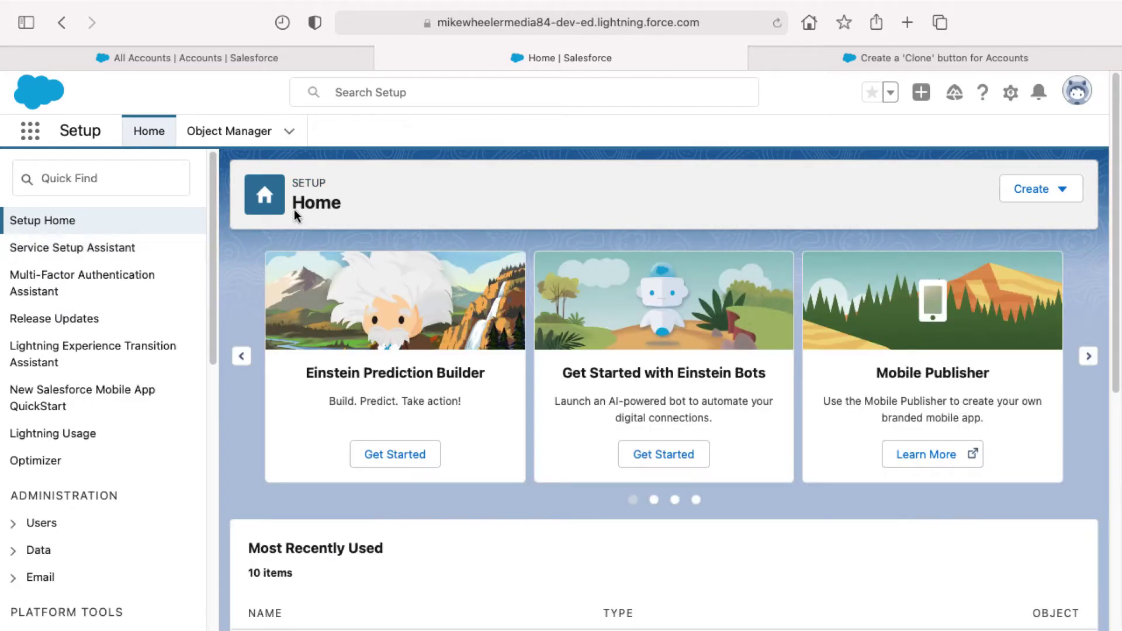
# Step: Read the help article's six Resolution steps for the account Clone button, then return to All Accounts
pyautogui.click(891, 59)
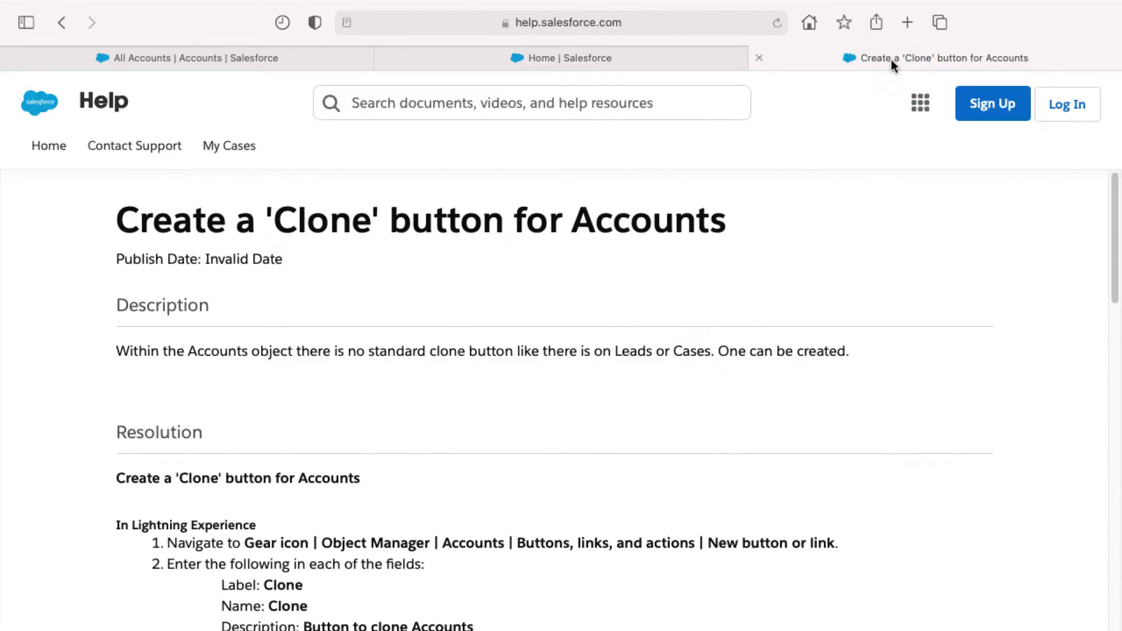
pyautogui.scroll(-2, 731, 301)
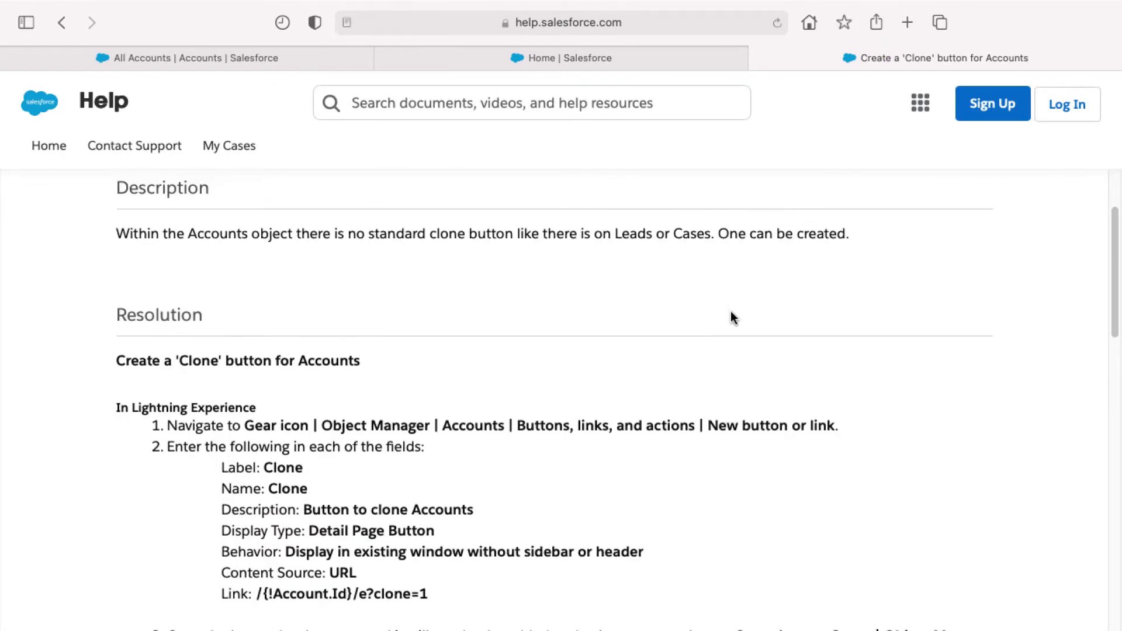
pyautogui.scroll(-1, 729, 306)
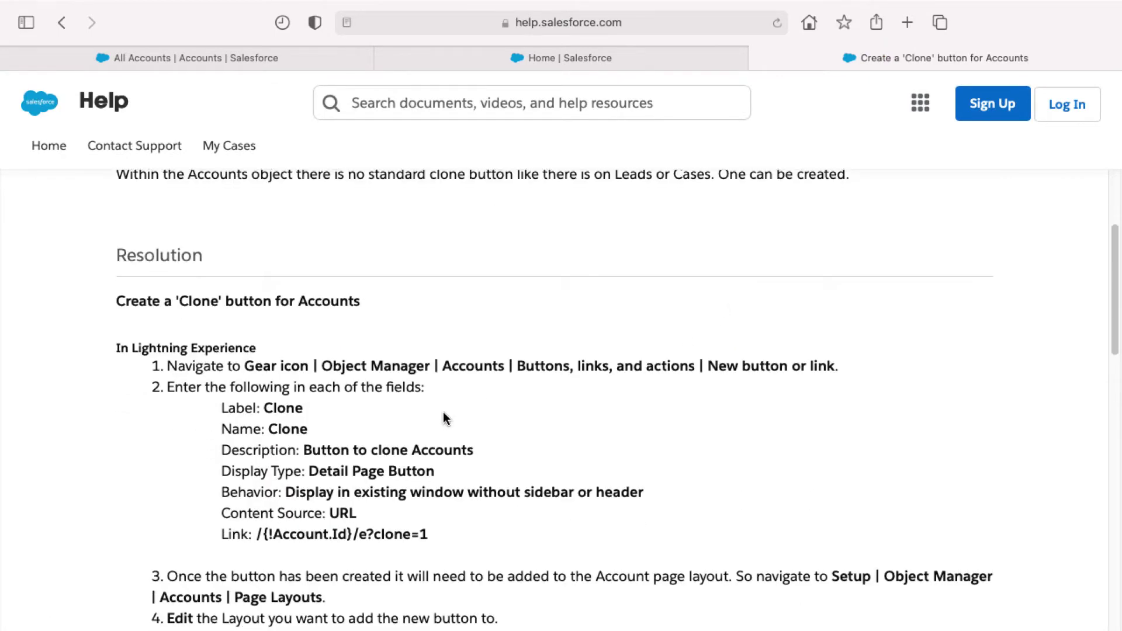
pyautogui.scroll(-1, 443, 412)
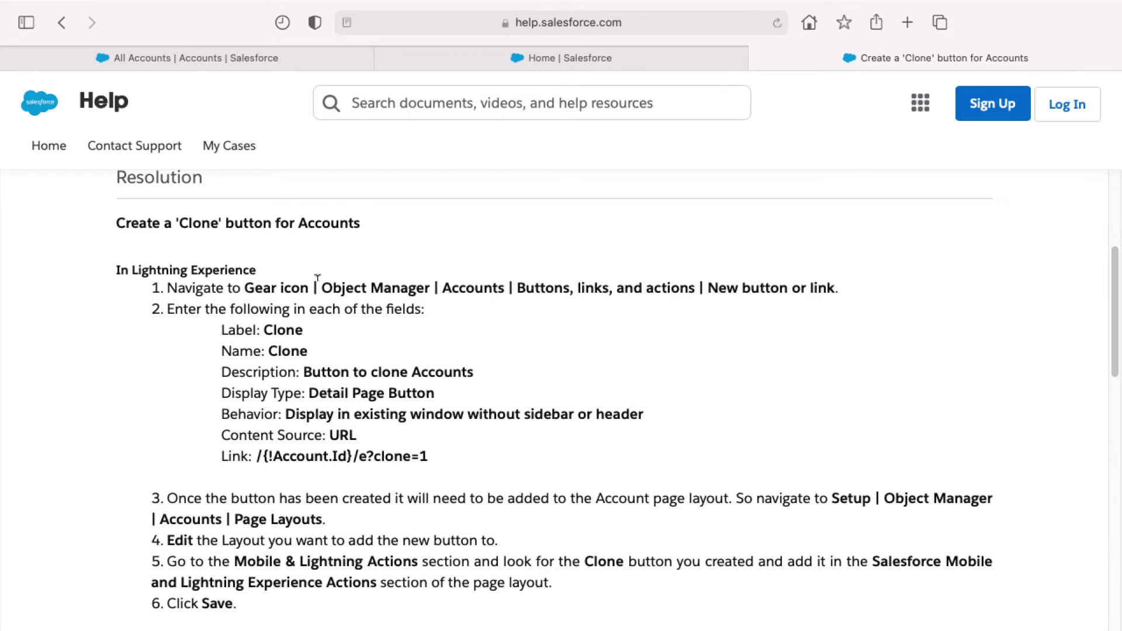
pyautogui.click(272, 285)
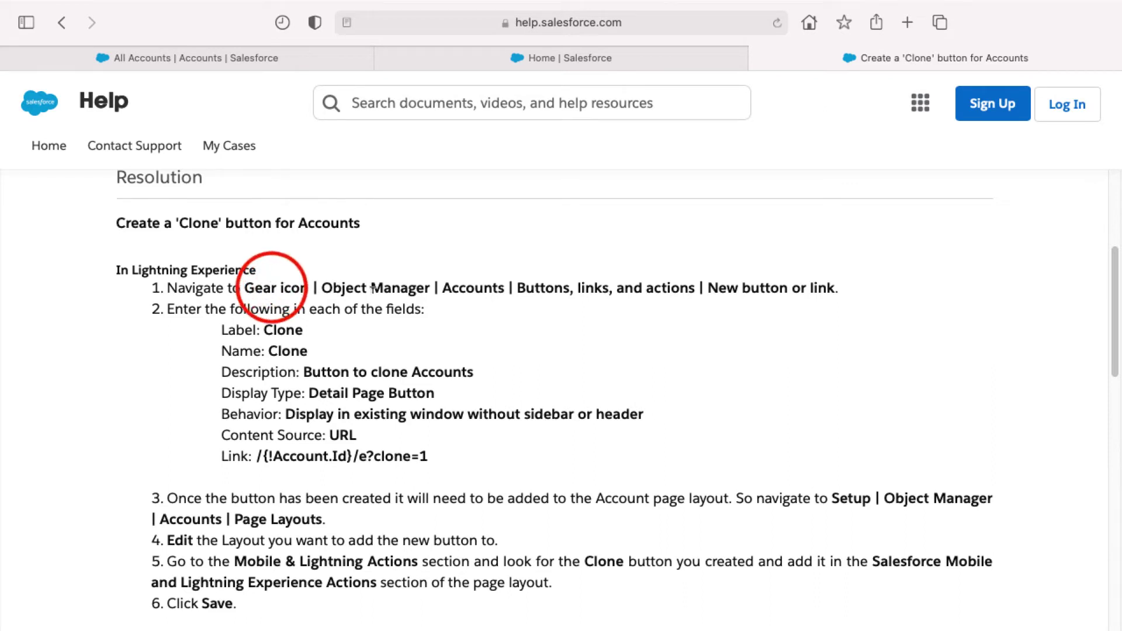
pyautogui.click(388, 288)
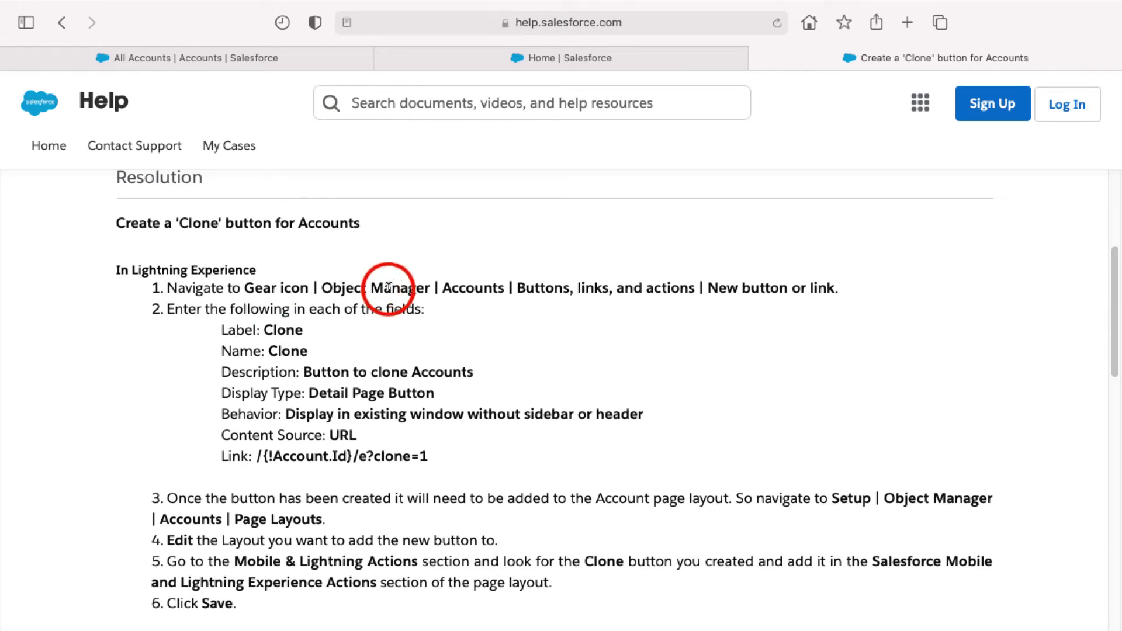
pyautogui.click(466, 290)
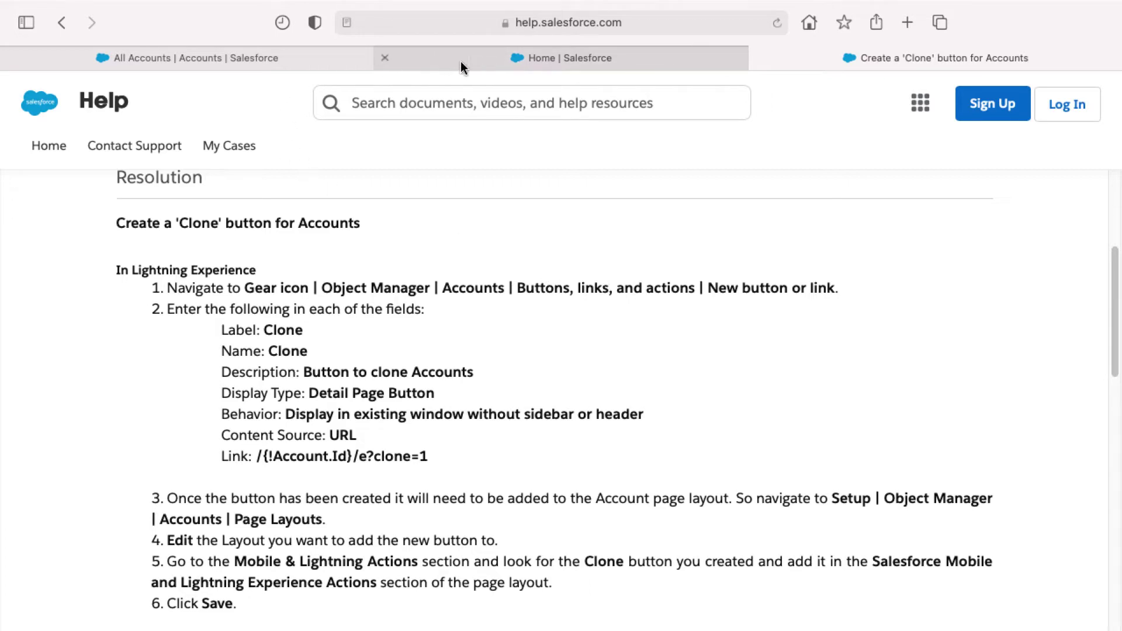
pyautogui.click(253, 60)
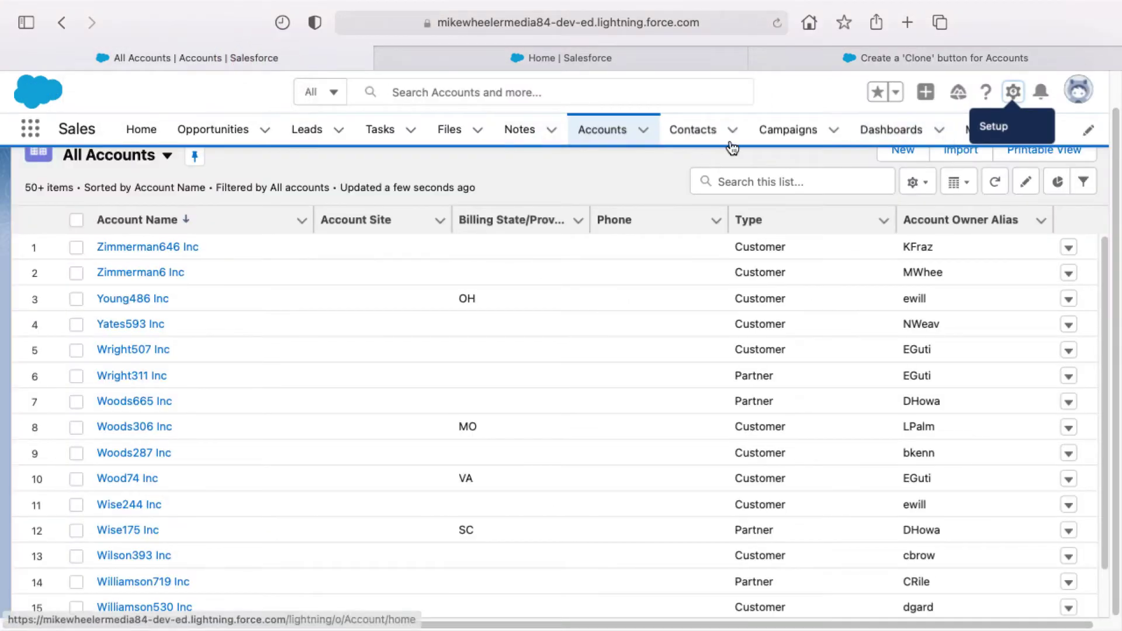
# Step: In Setup's Object Manager, open the Account object's Buttons, Links, and Actions list of 18 items
pyautogui.click(518, 56)
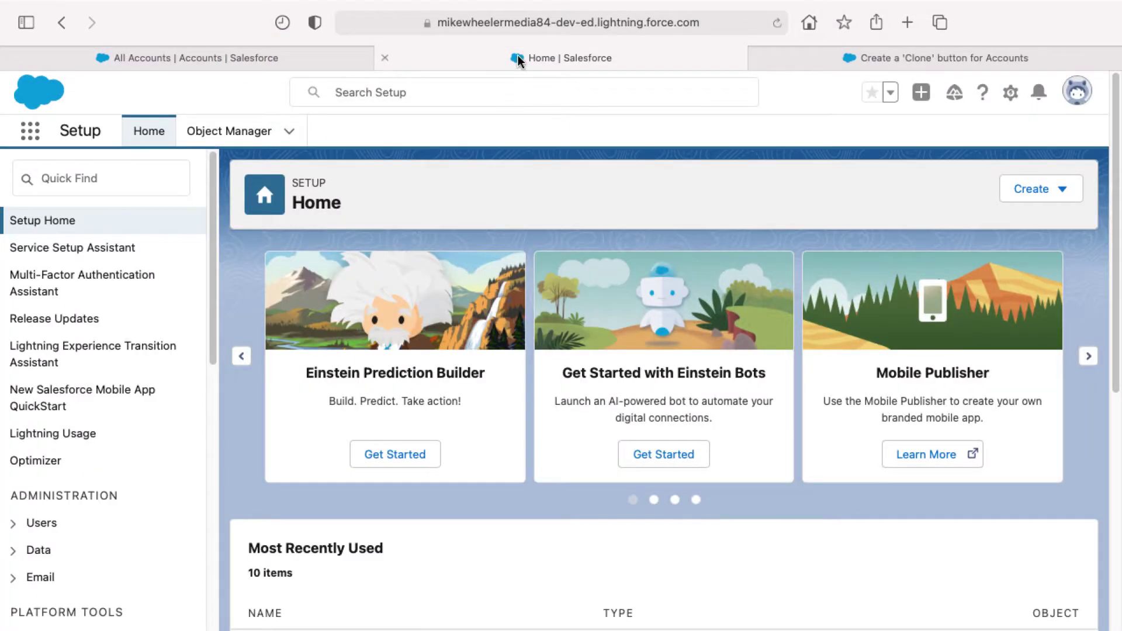
pyautogui.click(241, 134)
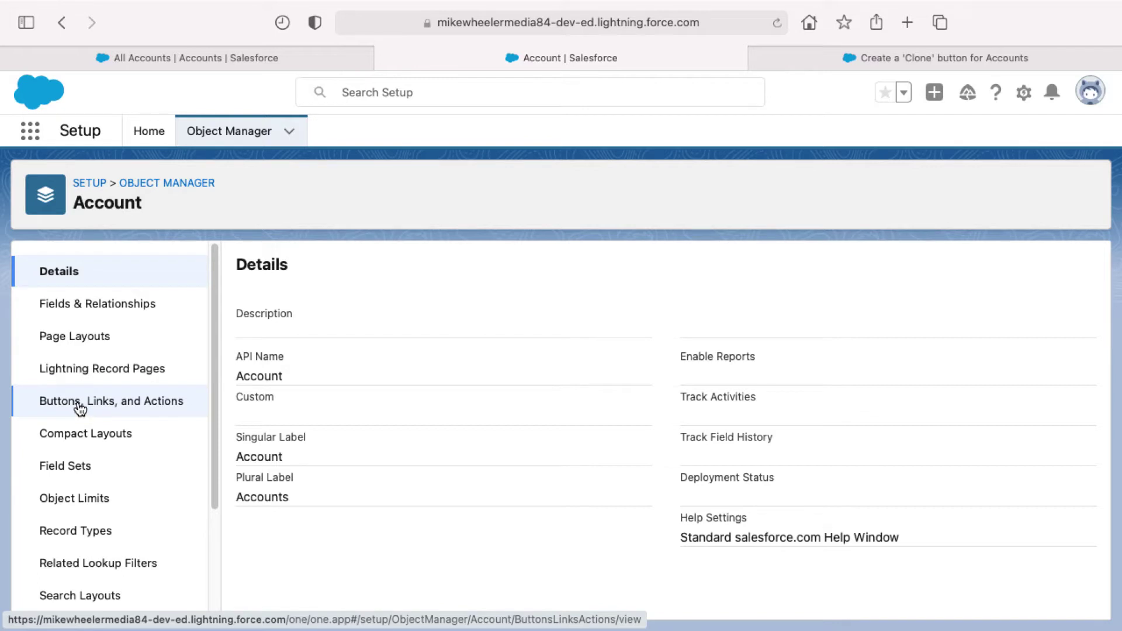
pyautogui.click(79, 403)
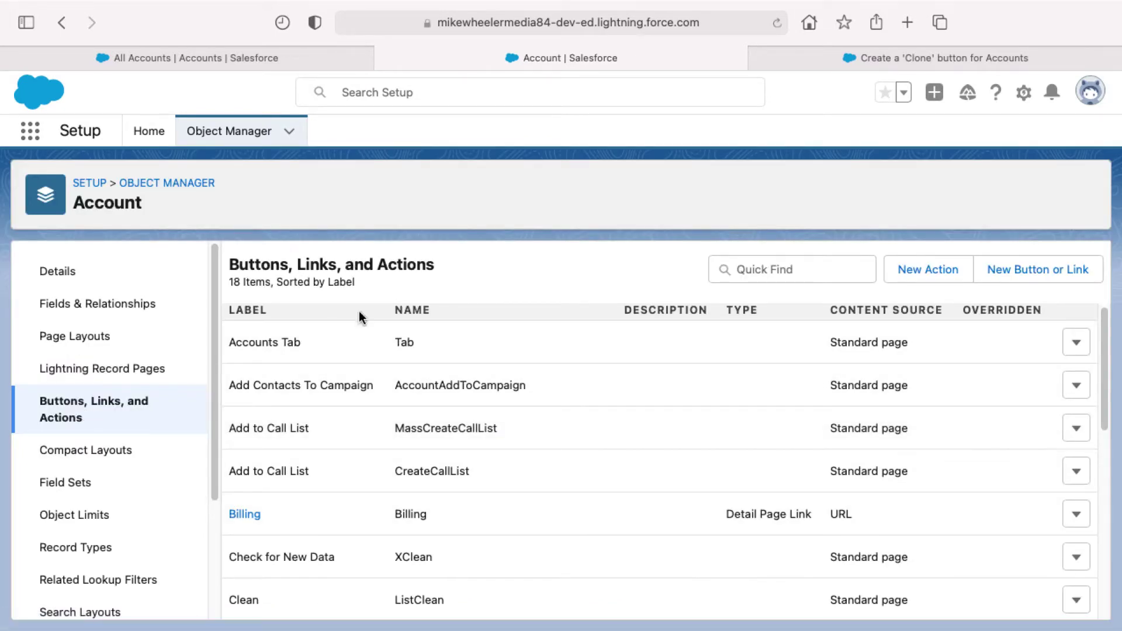
pyautogui.scroll(-1, 362, 446)
pyautogui.scroll(-3, 367, 457)
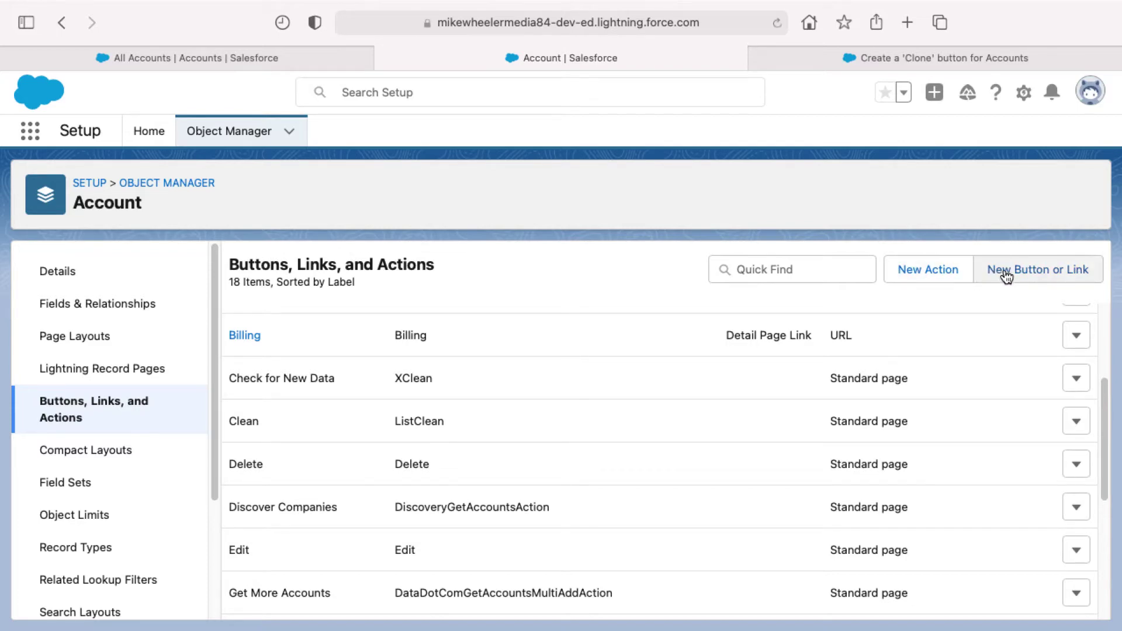
# Step: Create a new button labelled and named Clone, described 'Button to clone Accounts', as a Detail Page Button
pyautogui.click(1007, 273)
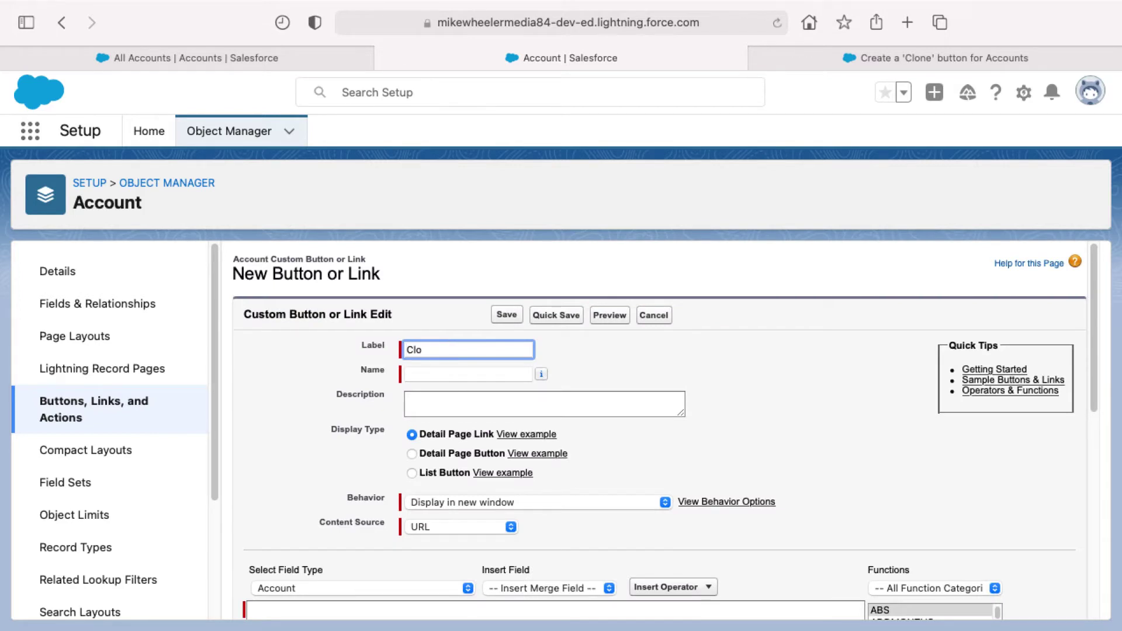
pyautogui.press('Tab')
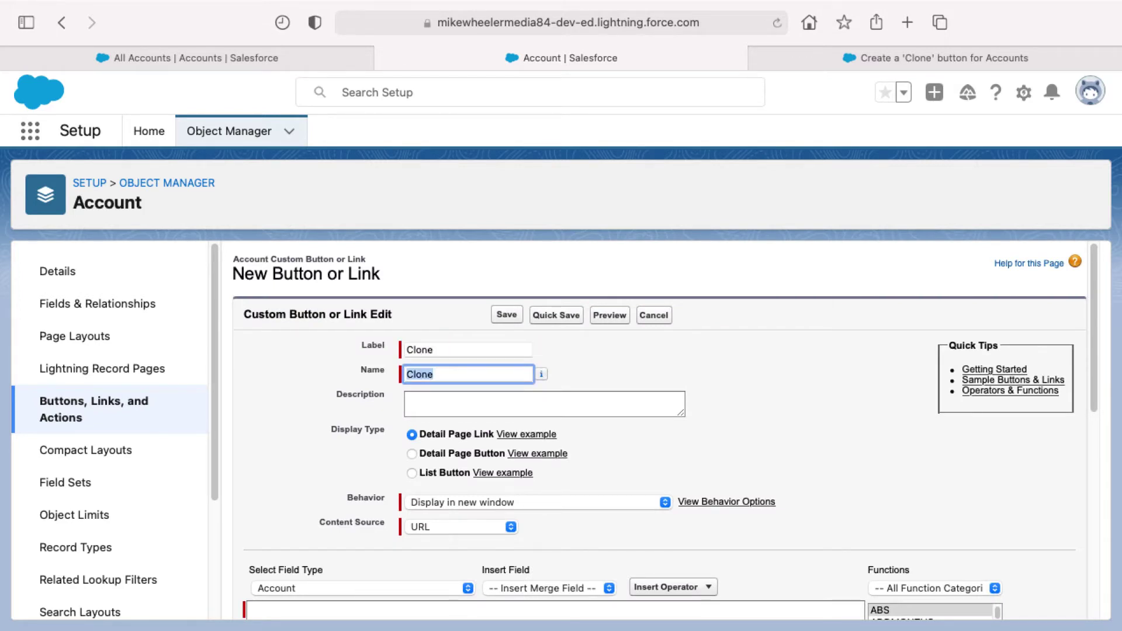
pyautogui.press('Tab')
pyautogui.write('Button to clone Accounts')
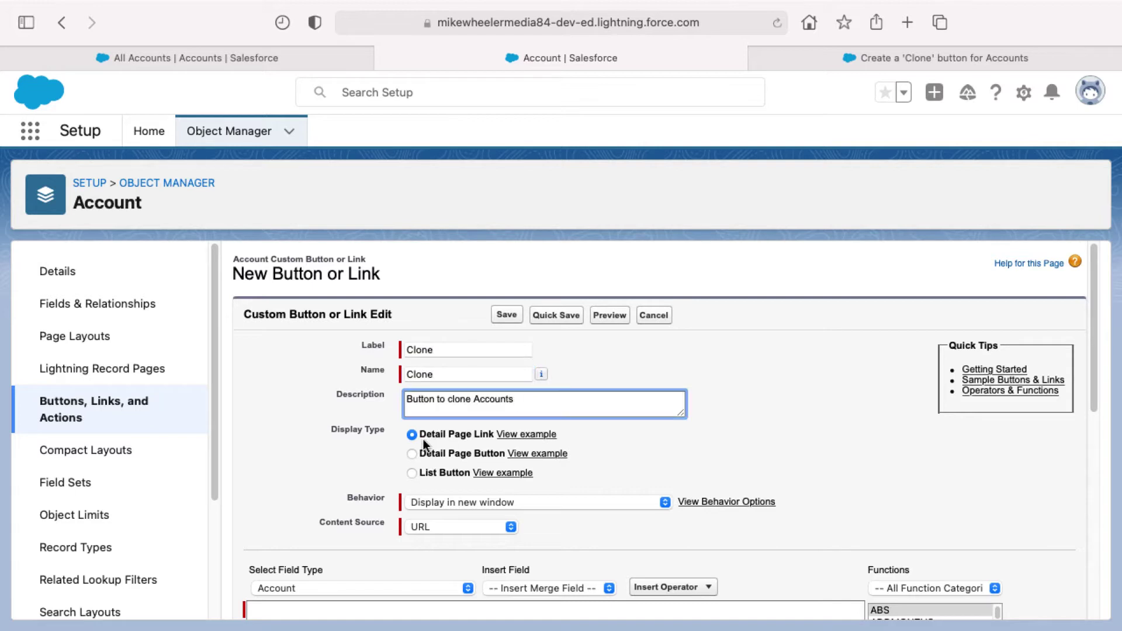
pyautogui.click(385, 441)
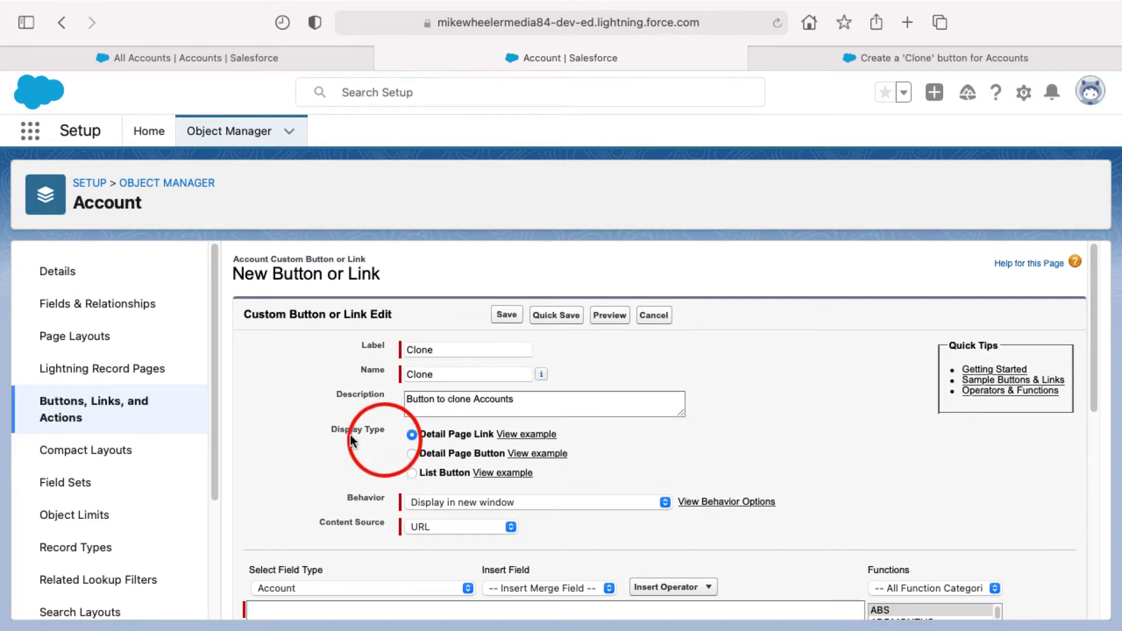
pyautogui.click(412, 455)
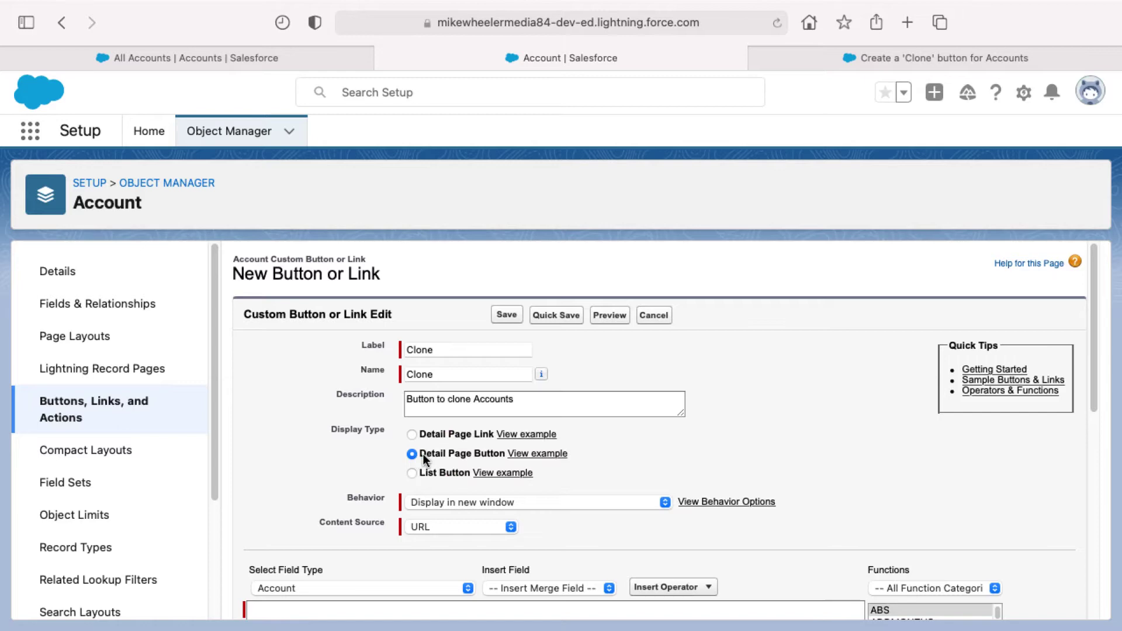
# Step: In the help article, select the link formula /{!Account.Id}/e?clone=1 for copying
pyautogui.click(802, 56)
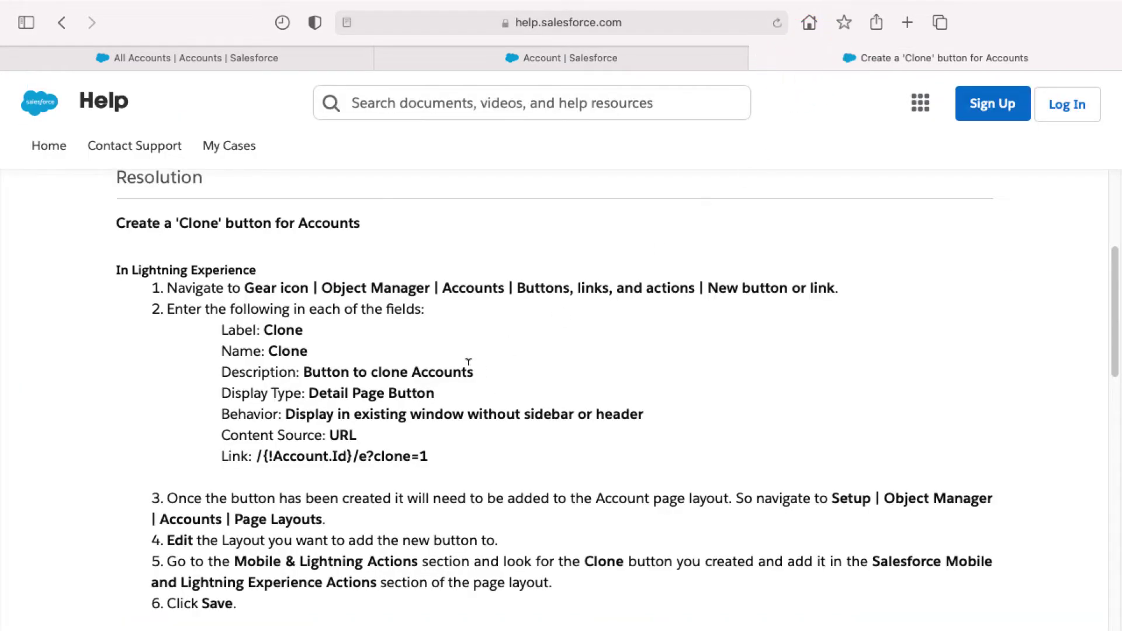
pyautogui.moveTo(223, 393); pyautogui.dragTo(430, 393)
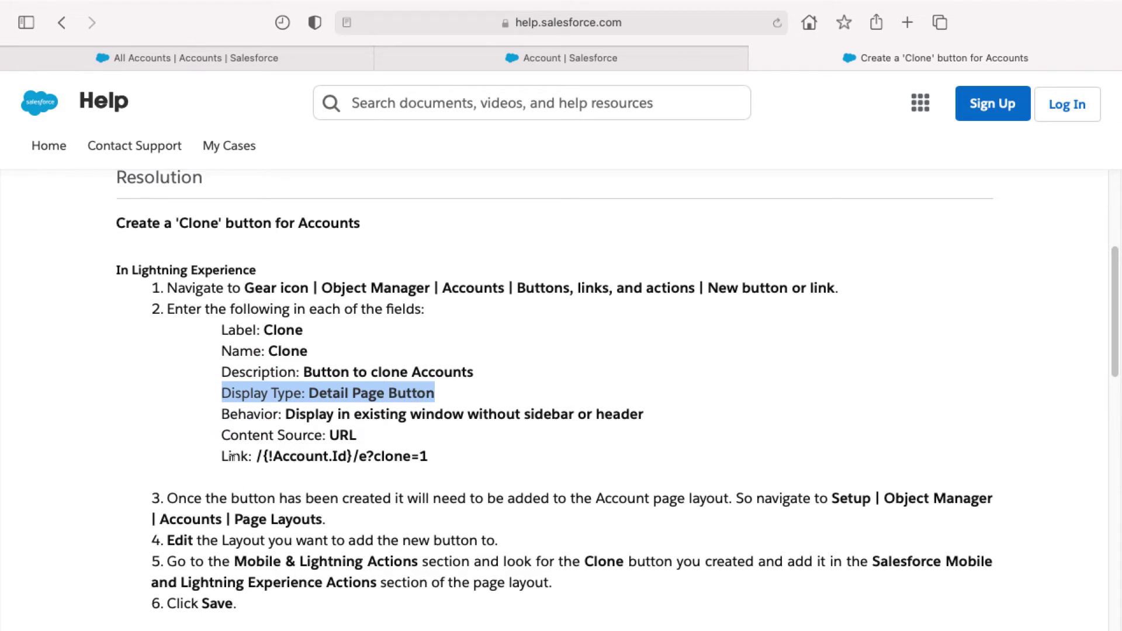
pyautogui.moveTo(258, 456); pyautogui.dragTo(428, 452)
pyautogui.press('super+c')
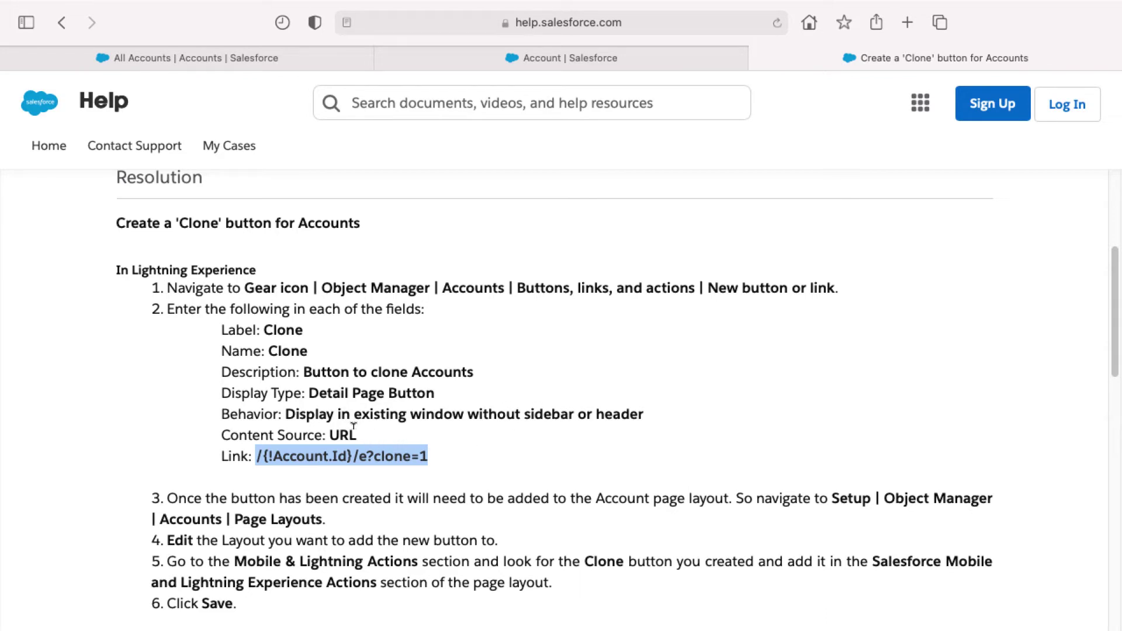
# Step: Set the button to open in the existing window without sidebar and paste URL /{!Account.Id}/e?clone=1
pyautogui.click(514, 62)
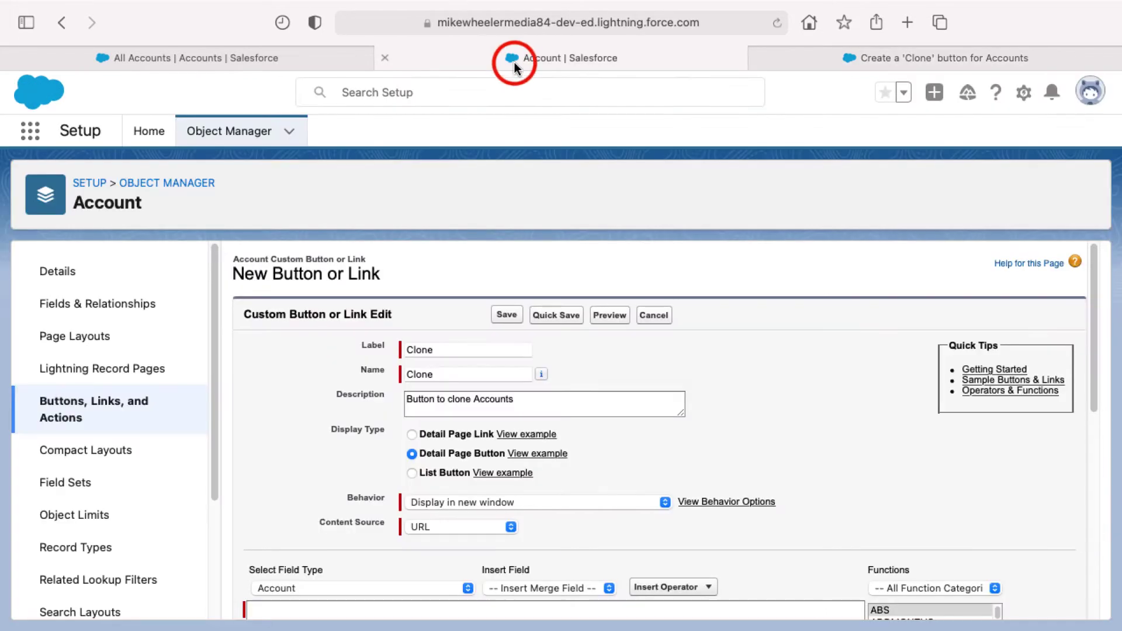
pyautogui.click(361, 536)
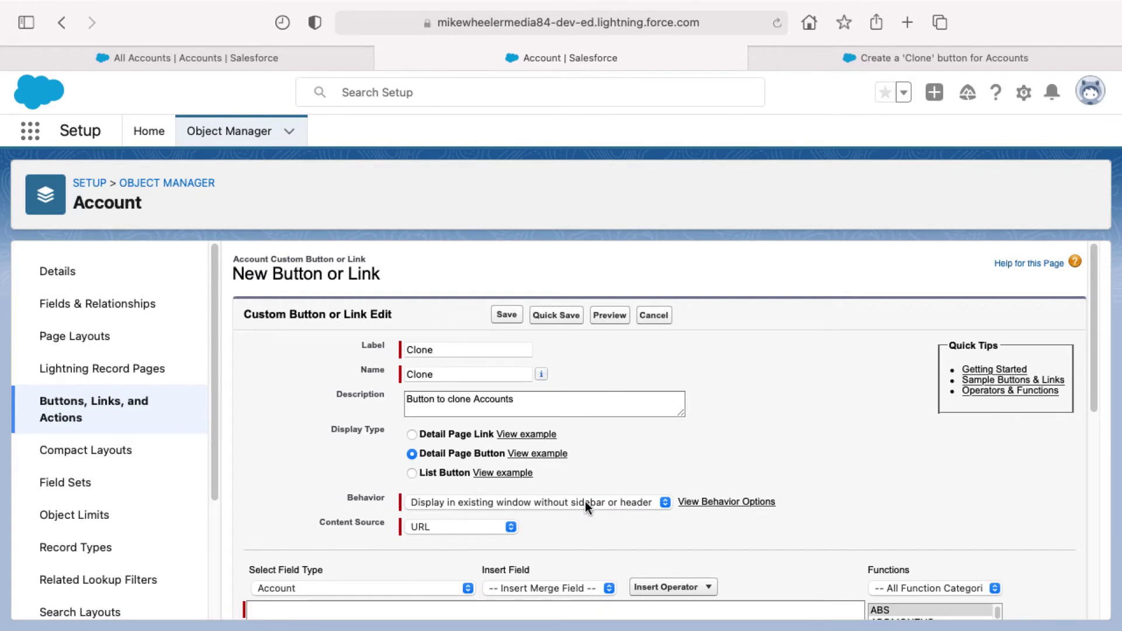
pyautogui.scroll(-5, 597, 534)
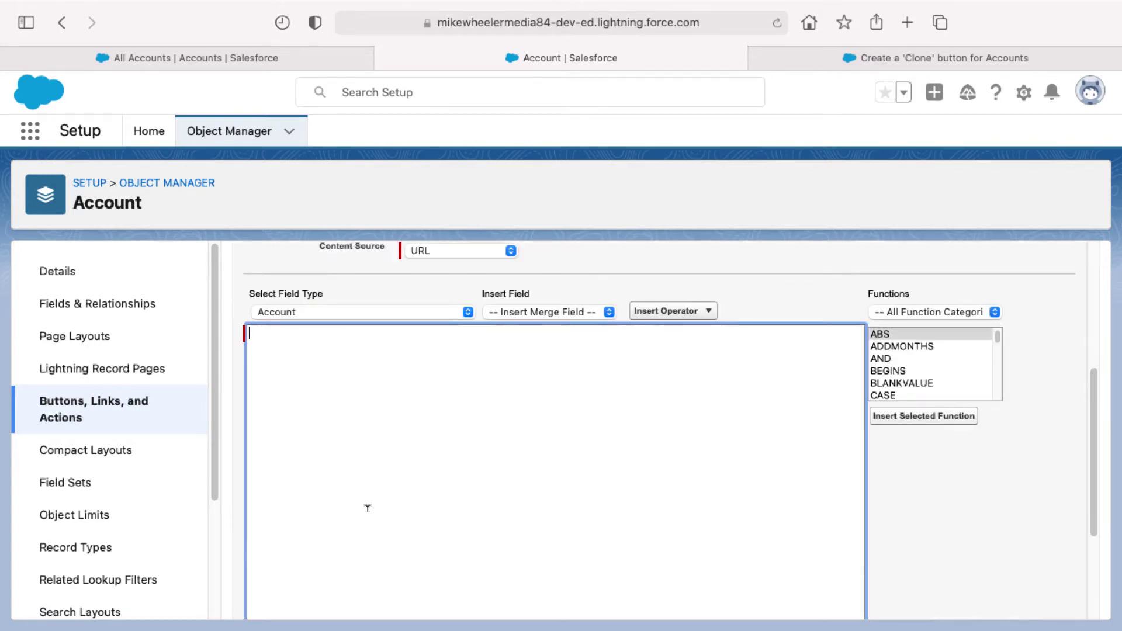
pyautogui.press('super+v')
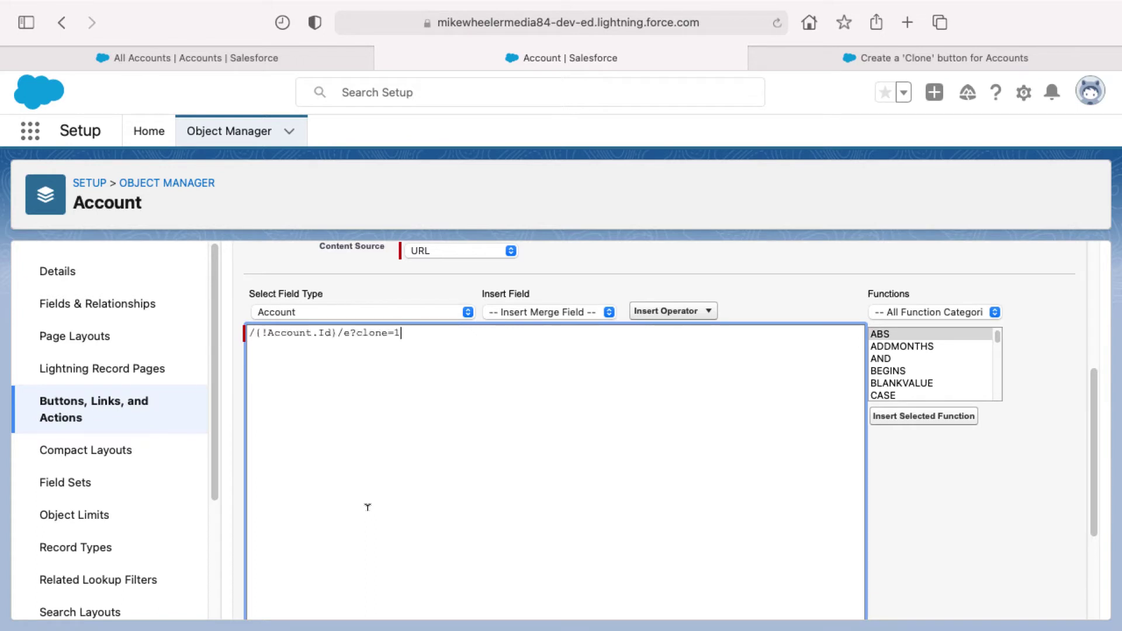
# Step: Check the formula's syntax, save the Clone button, and dismiss the page layout notice
pyautogui.scroll(-3, 368, 507)
pyautogui.click(295, 554)
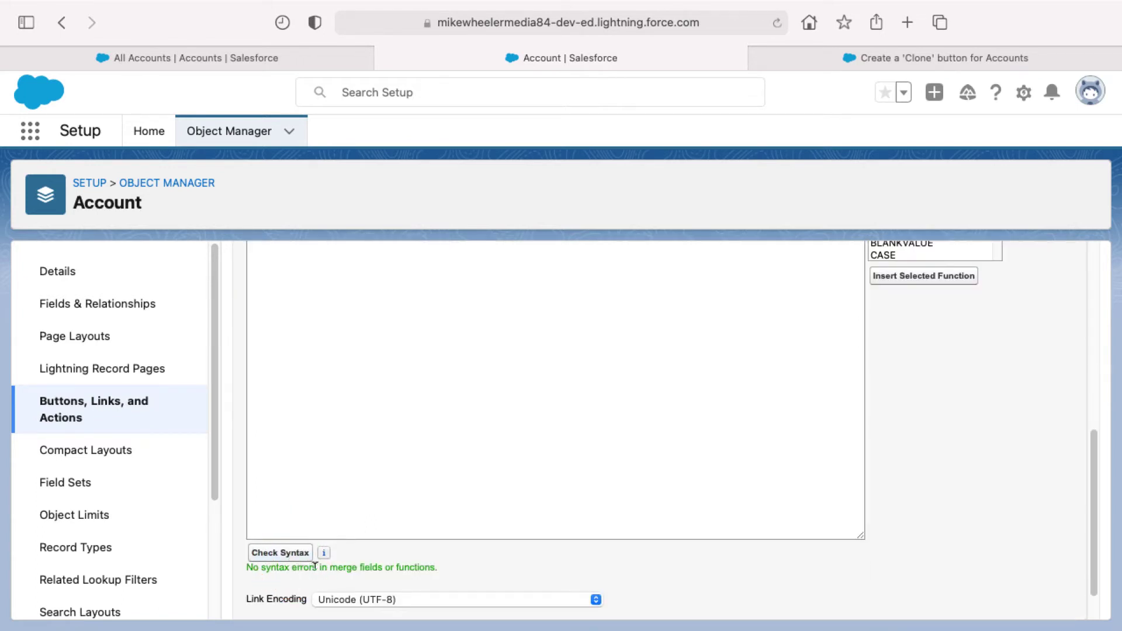
pyautogui.scroll(-1, 373, 567)
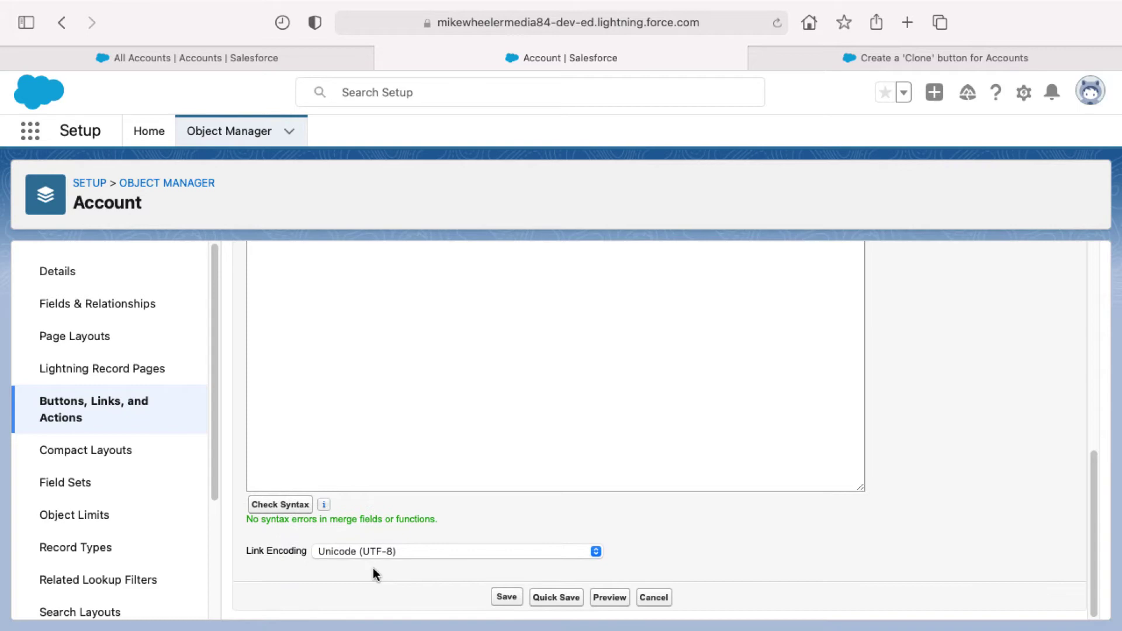
pyautogui.click(506, 598)
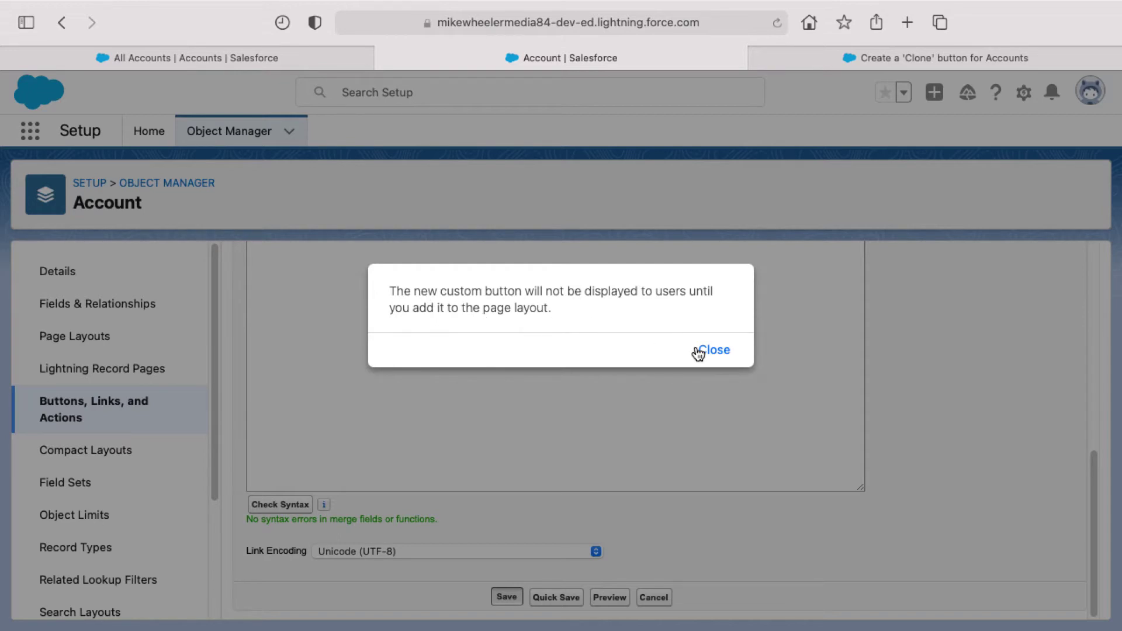
pyautogui.click(715, 350)
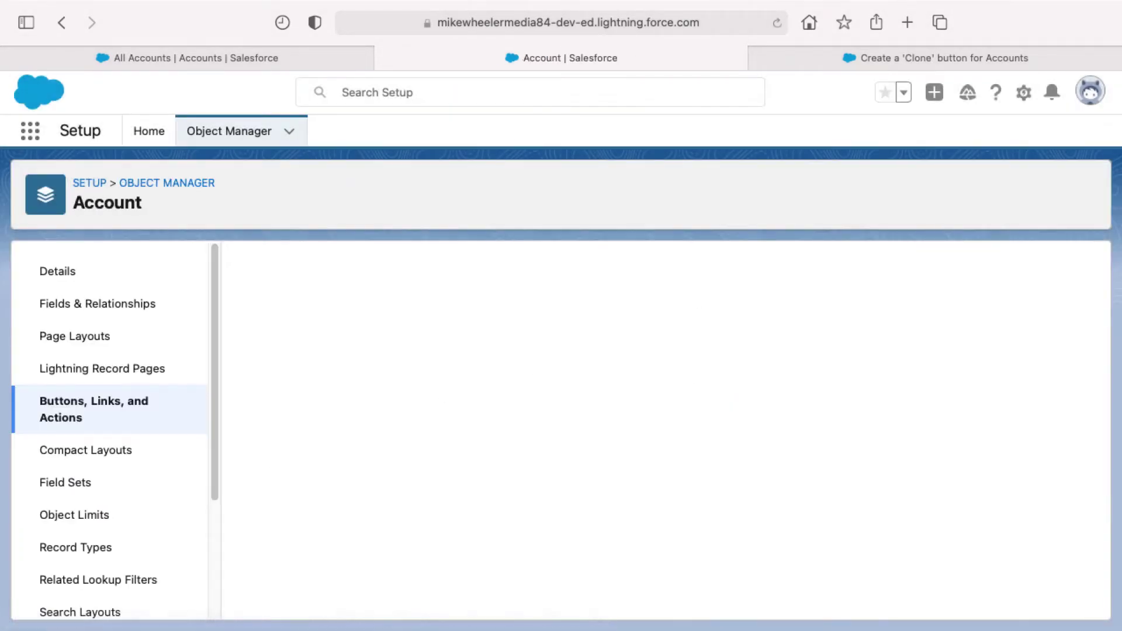
# Step: Review the help article's remaining steps, then return to the saved Clone button's detail page
pyautogui.hotkey('ctrl', 'Tab')
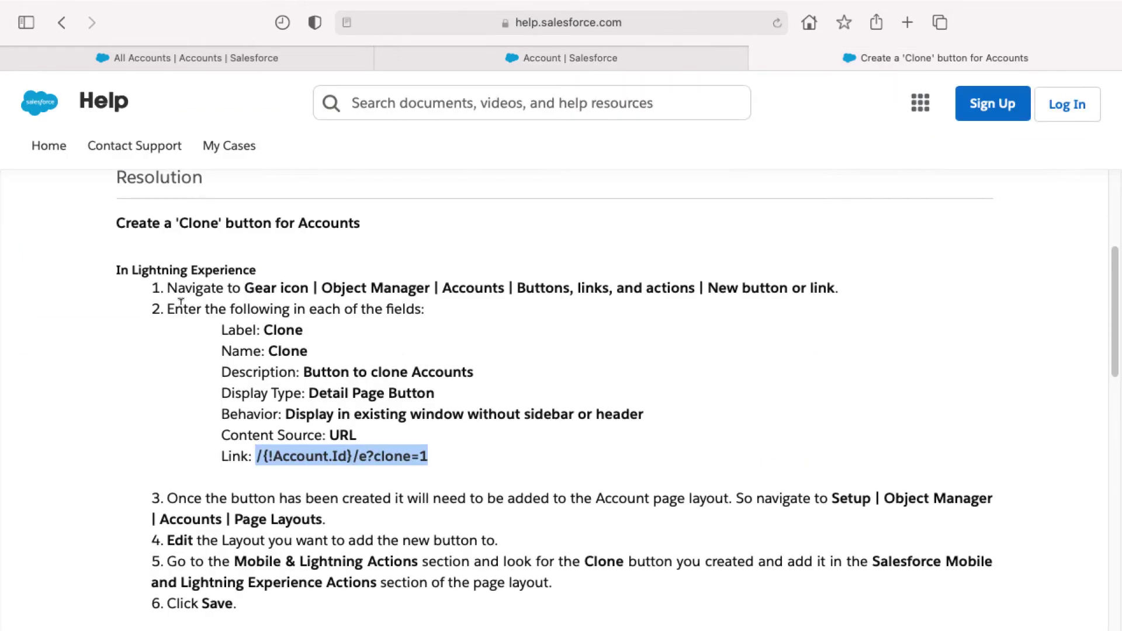
pyautogui.click(173, 334)
pyautogui.click(222, 501)
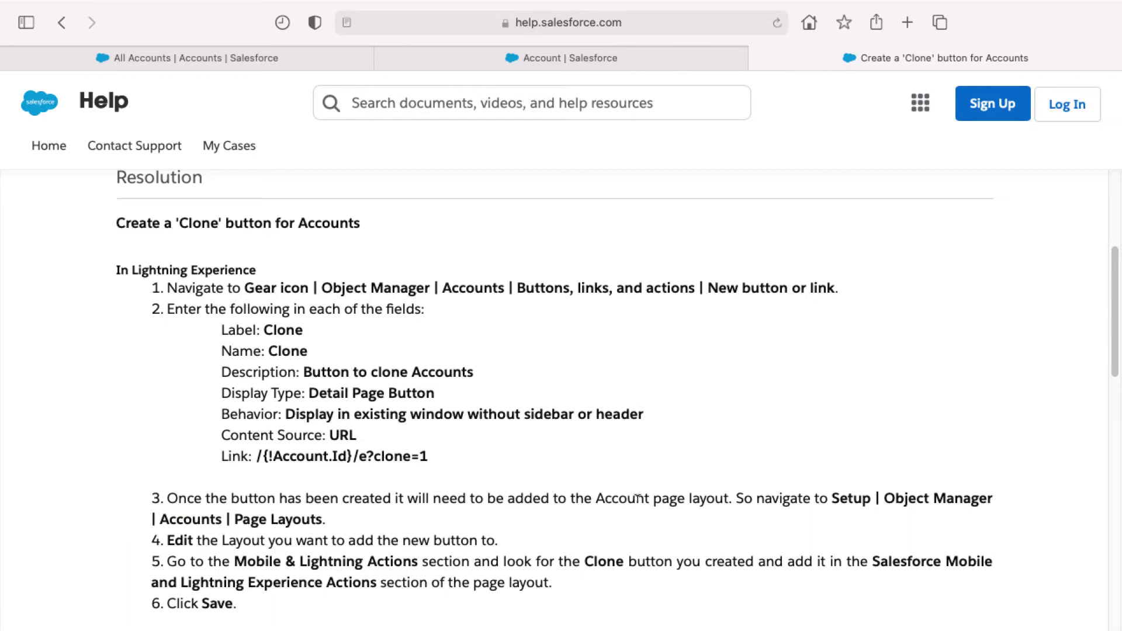
pyautogui.click(486, 54)
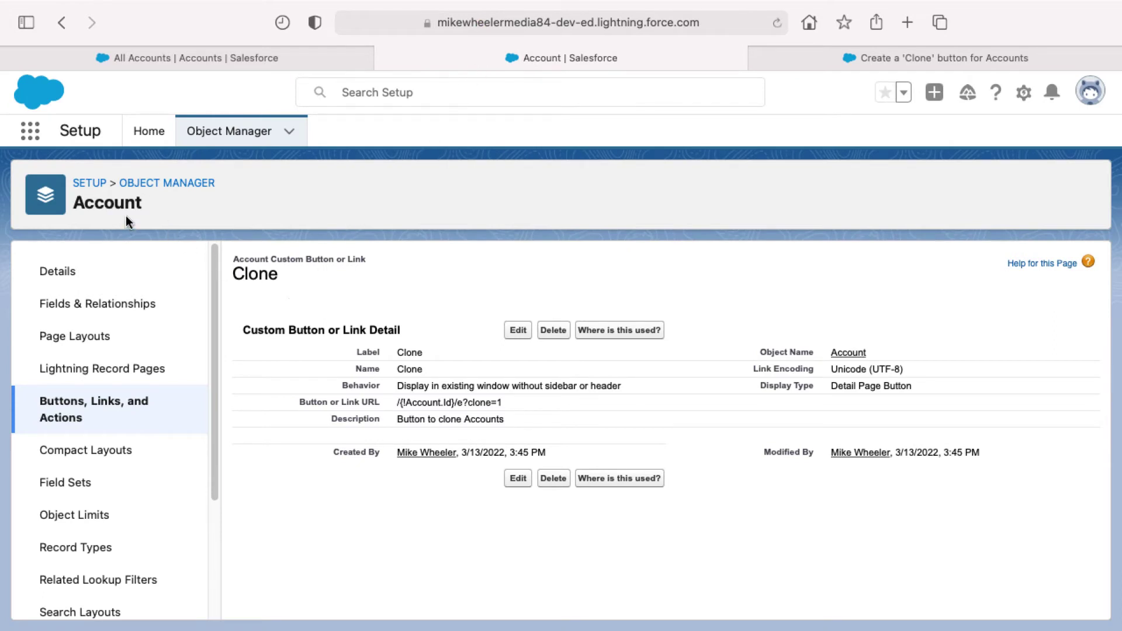
# Step: List the Account page layouts, then confirm Zimmerman646 Inc's actions menu has no Clone option yet
pyautogui.click(96, 334)
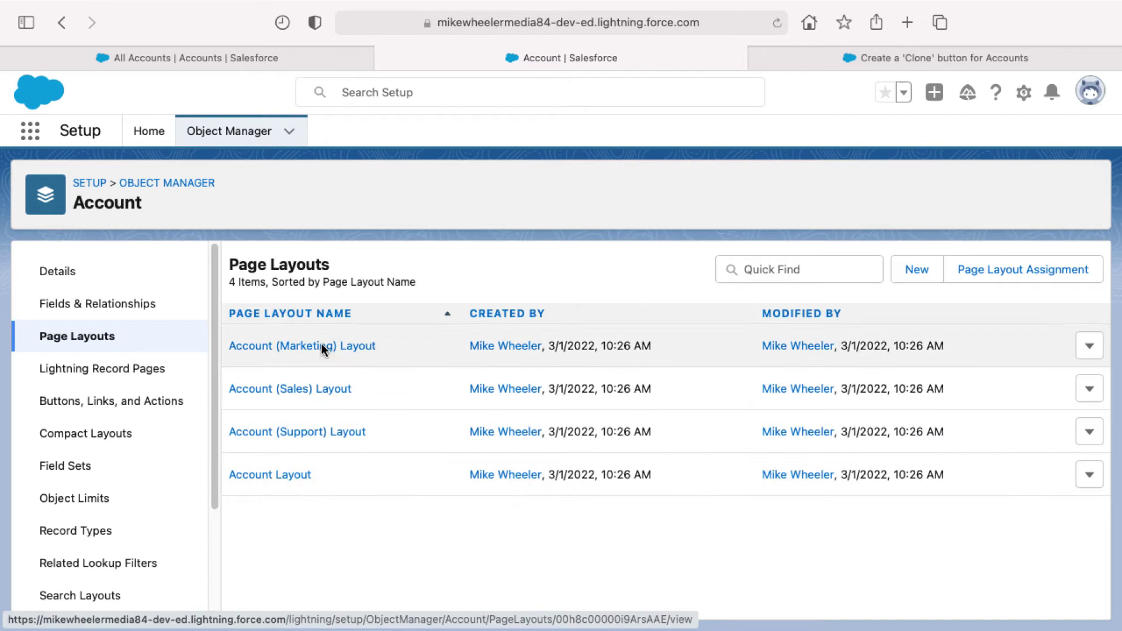
pyautogui.click(198, 57)
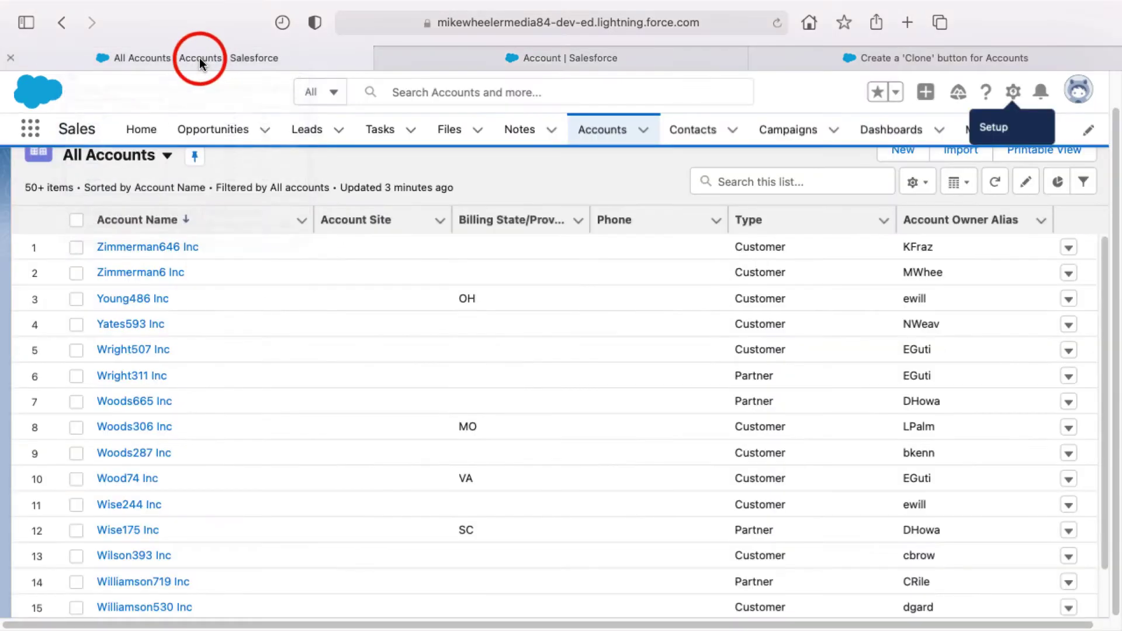
pyautogui.click(124, 252)
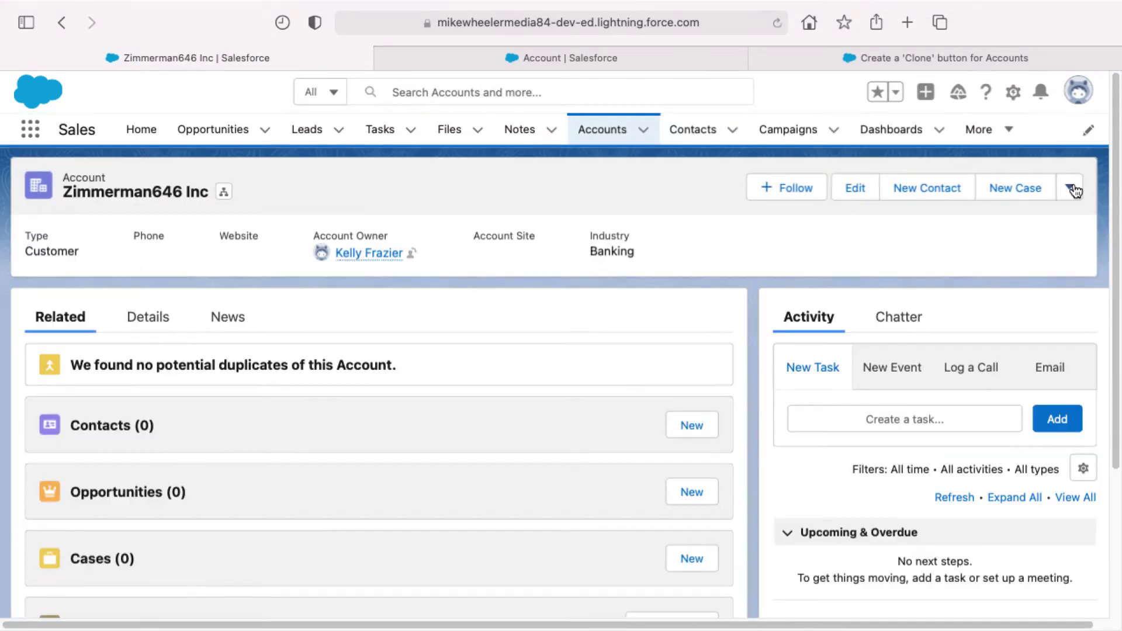
pyautogui.click(1073, 191)
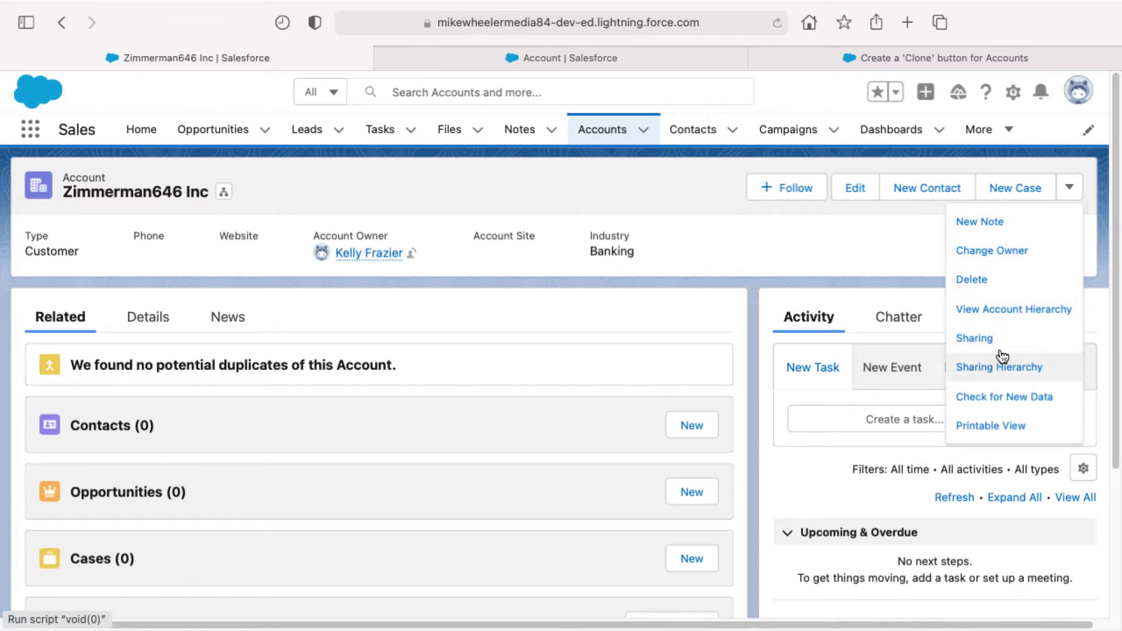
pyautogui.click(851, 232)
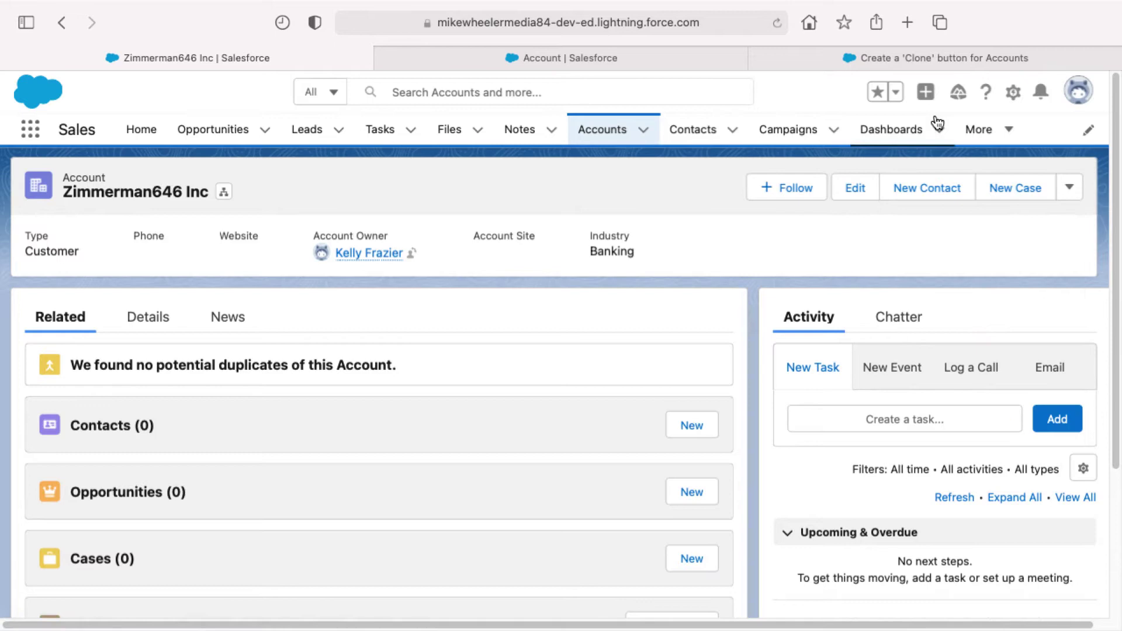
pyautogui.click(621, 57)
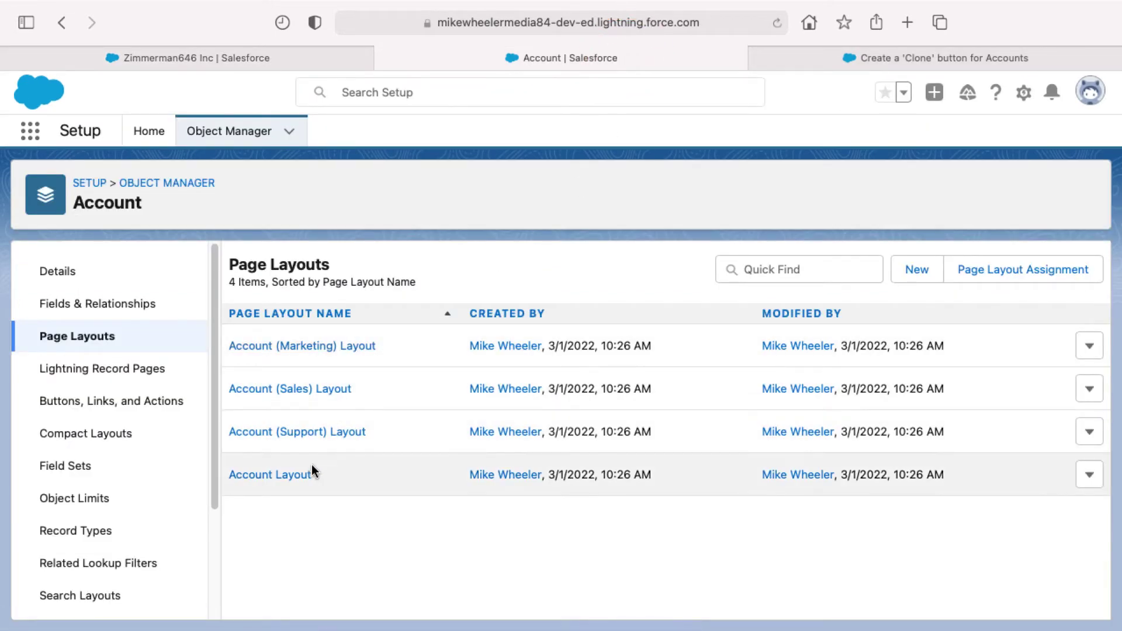
pyautogui.click(307, 59)
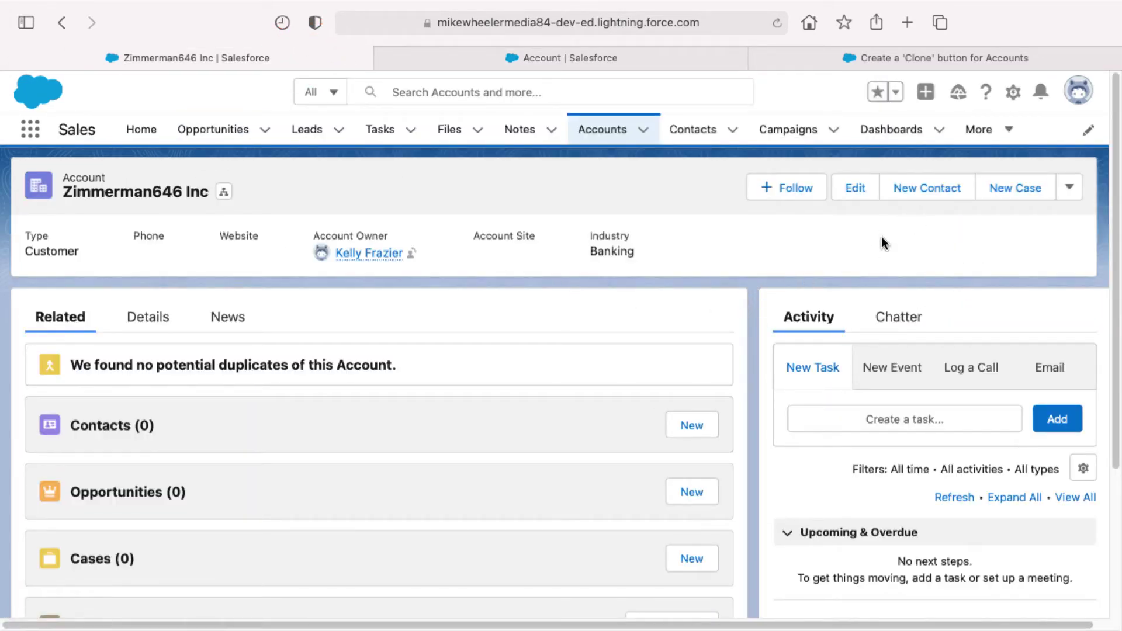
# Step: Open the Account Record Page for editing in Lightning App Builder from the Setup gear
pyautogui.click(1014, 94)
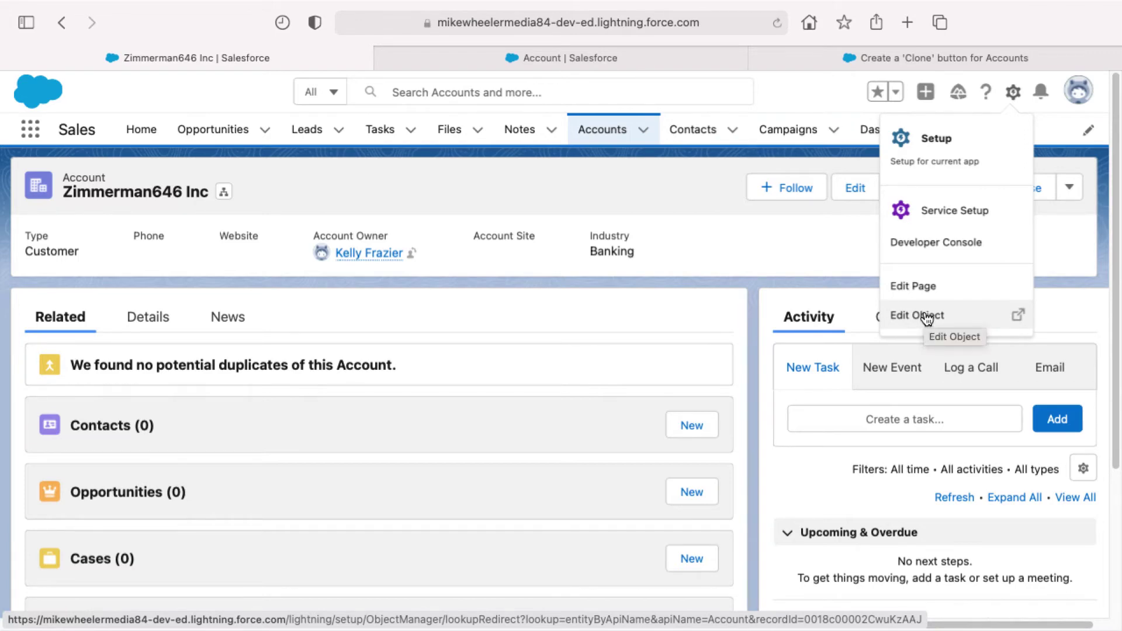
pyautogui.click(925, 291)
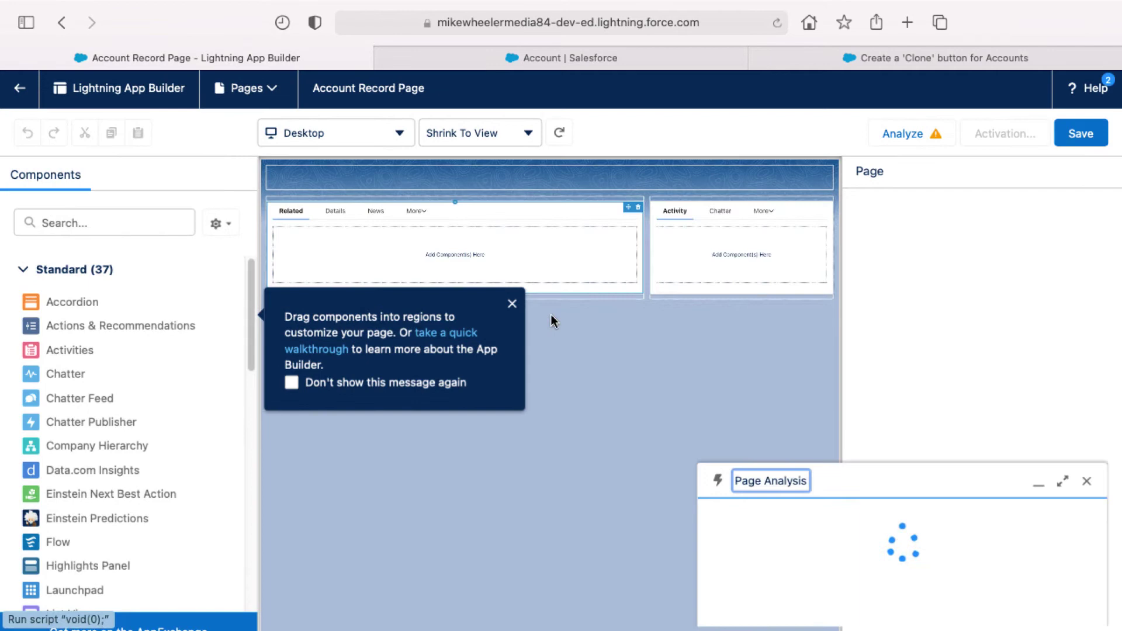
# Step: Dismiss the tip, Page Analysis and Important Changes popups in the builder
pyautogui.click(513, 309)
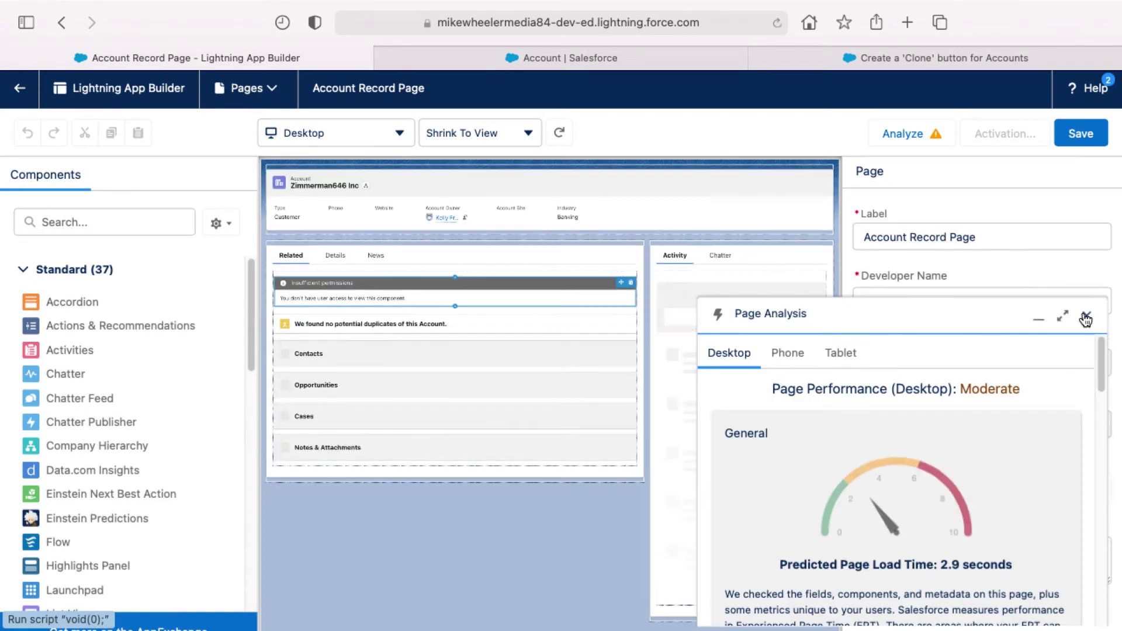
pyautogui.click(1085, 316)
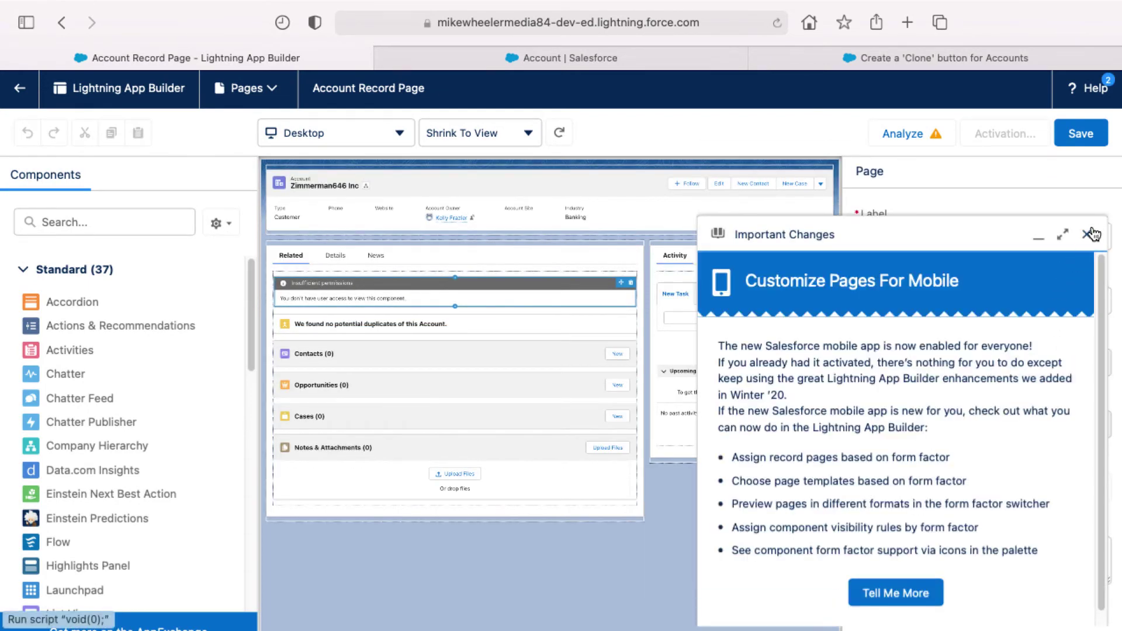
pyautogui.click(1086, 234)
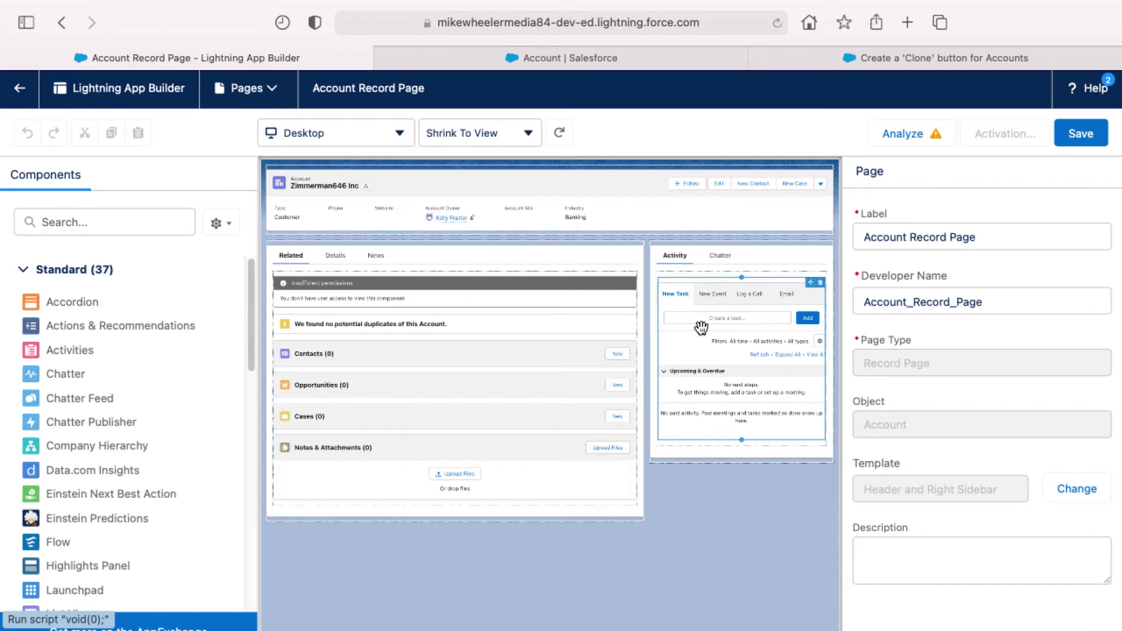
# Step: Select the Record Detail component on the Details tab and open its previewed Account Layout
pyautogui.click(335, 257)
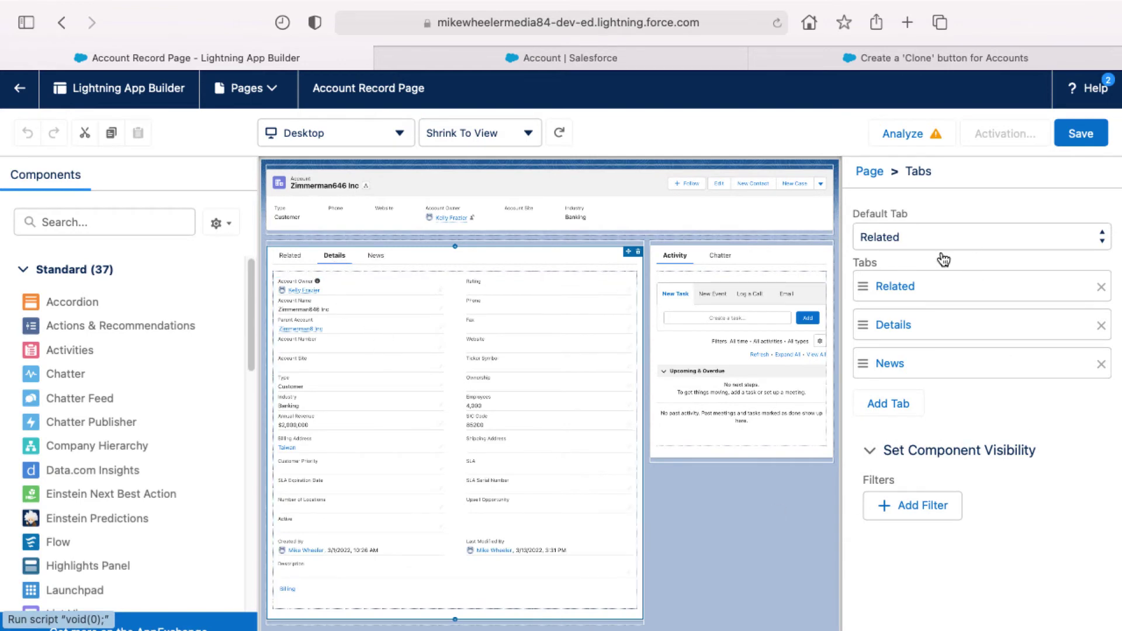
pyautogui.click(403, 364)
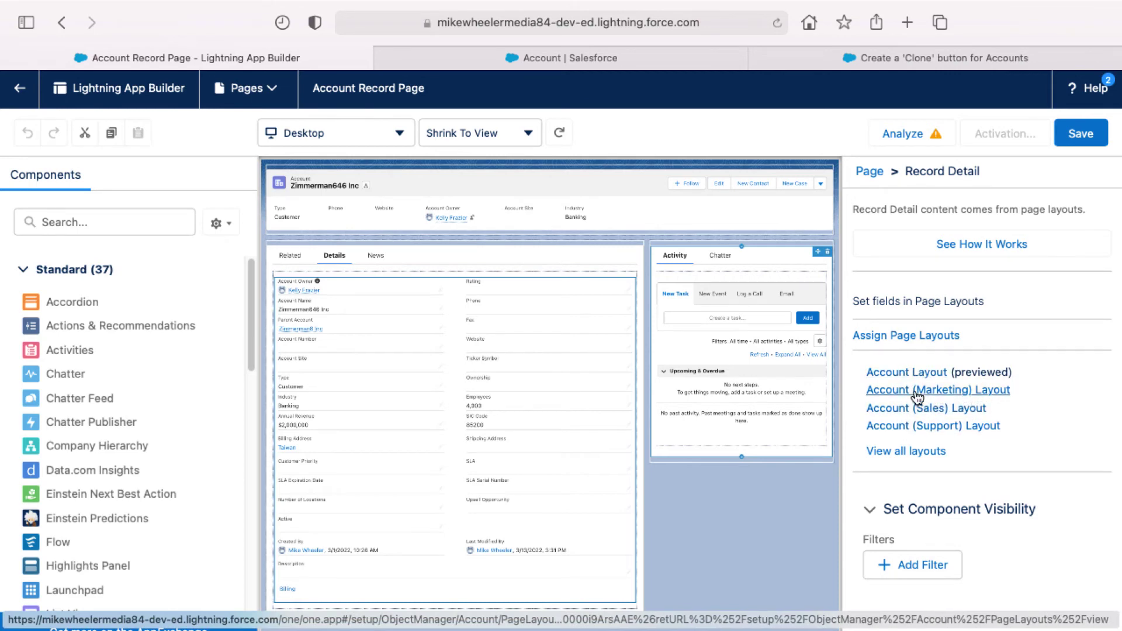
pyautogui.click(974, 372)
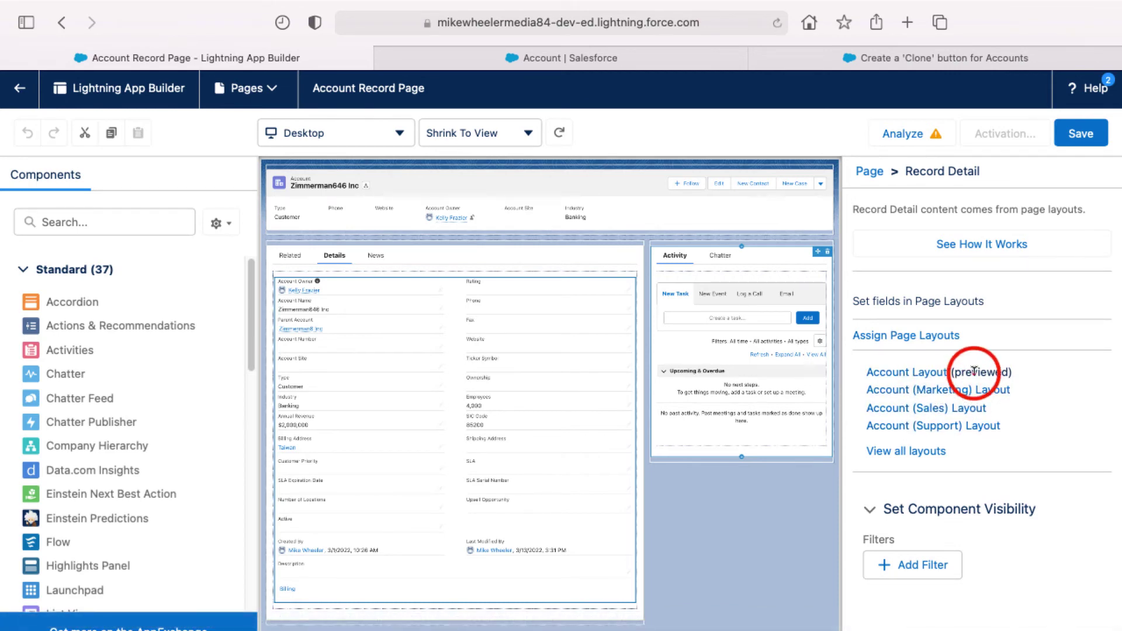
# Step: Open the Account Layout in a new tab and list its Mobile & Lightning Actions
pyautogui.click(906, 375)
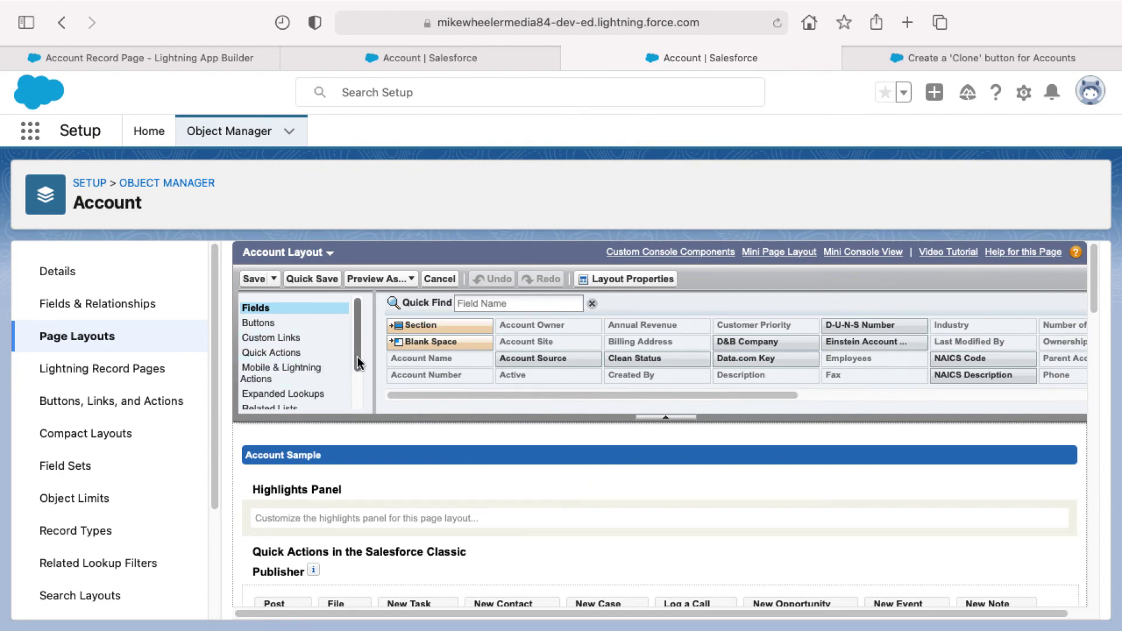
pyautogui.click(314, 377)
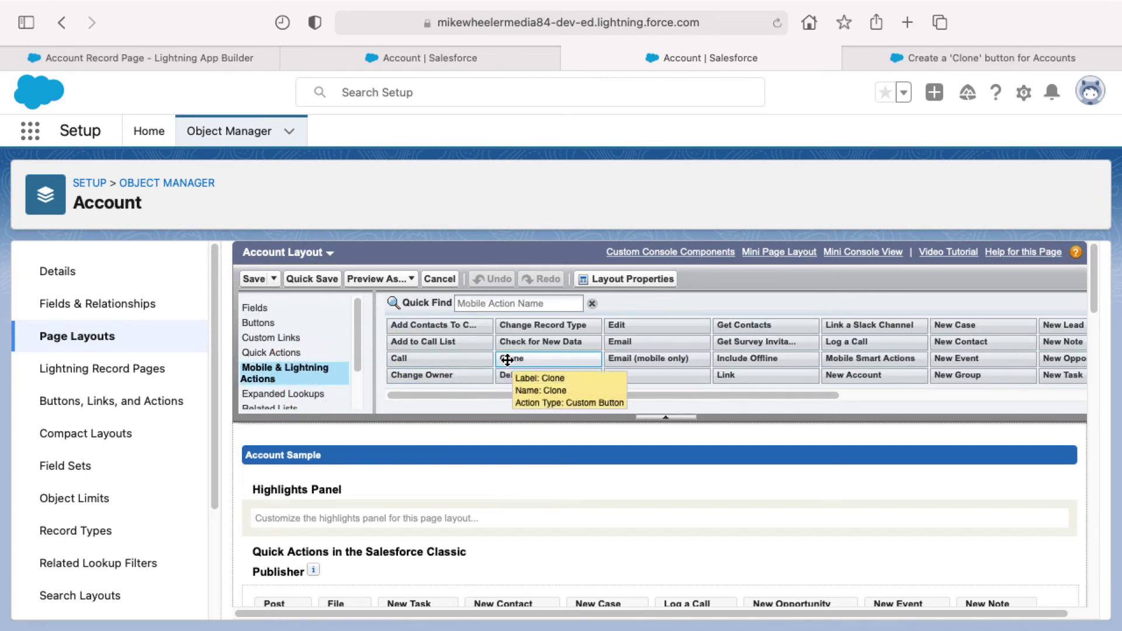
pyautogui.moveTo(507, 360)
pyautogui.mouseDown()
pyautogui.moveTo(551, 526)
pyautogui.moveTo(608, 538)
pyautogui.moveTo(382, 493)
pyautogui.moveTo(300, 453)
pyautogui.mouseUp()
pyautogui.scroll(-2, 609, 538)
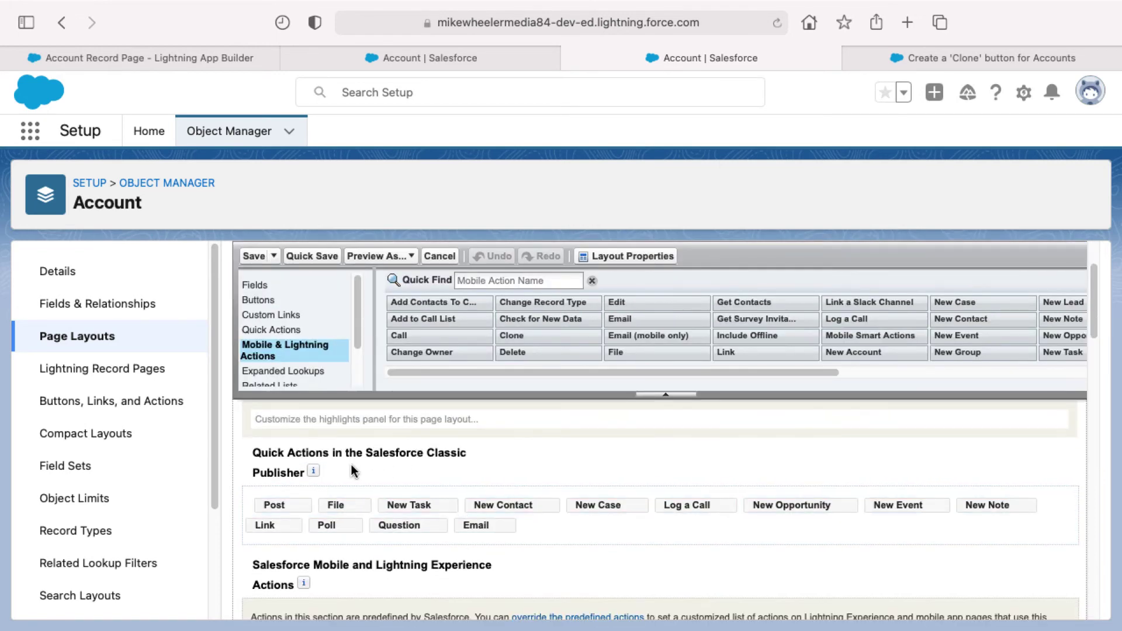
pyautogui.scroll(-2, 409, 506)
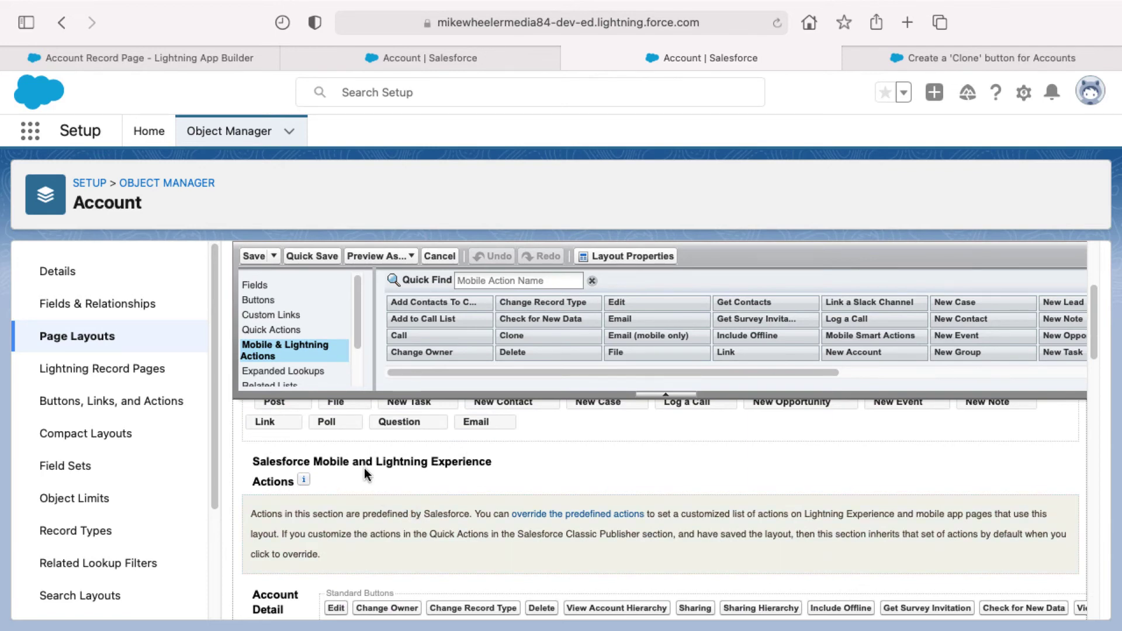
# Step: Override the predefined actions, add Clone to Lightning Experience Actions, and save the layout
pyautogui.click(557, 519)
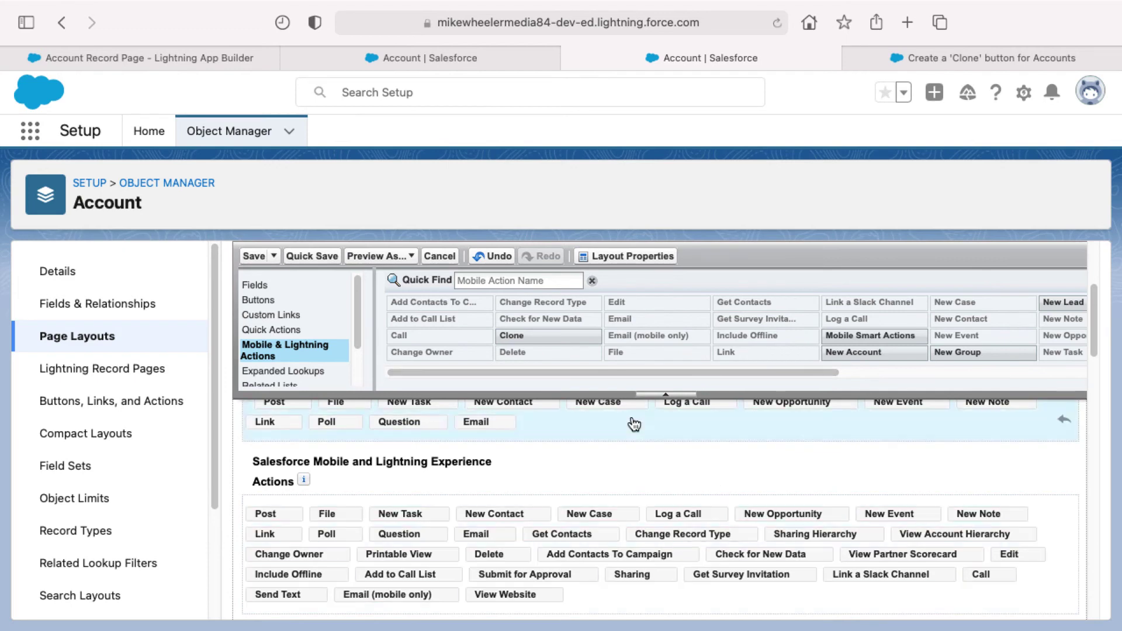
pyautogui.moveTo(551, 335)
pyautogui.mouseDown()
pyautogui.moveTo(546, 407)
pyautogui.moveTo(476, 490)
pyautogui.moveTo(306, 508)
pyautogui.mouseUp()
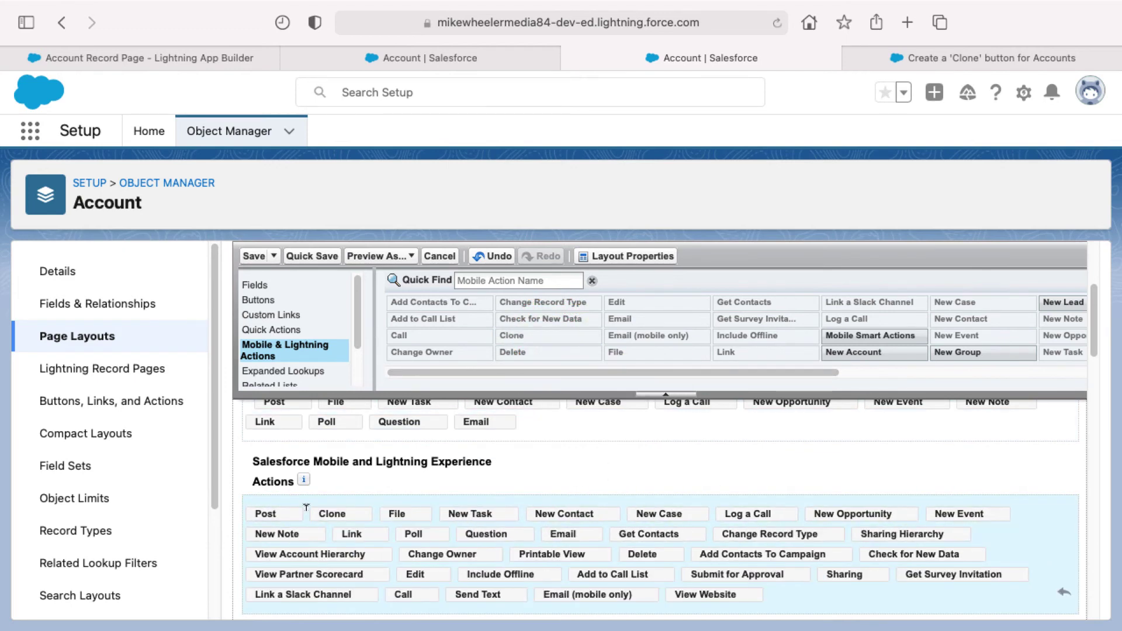
pyautogui.scroll(-1, 306, 508)
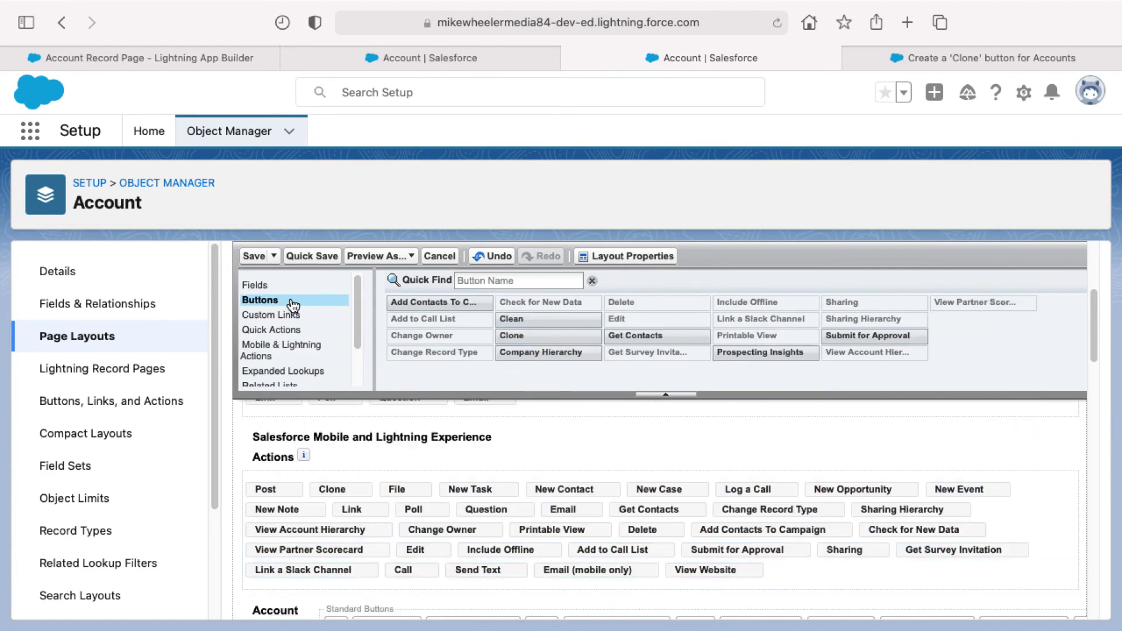
pyautogui.click(254, 256)
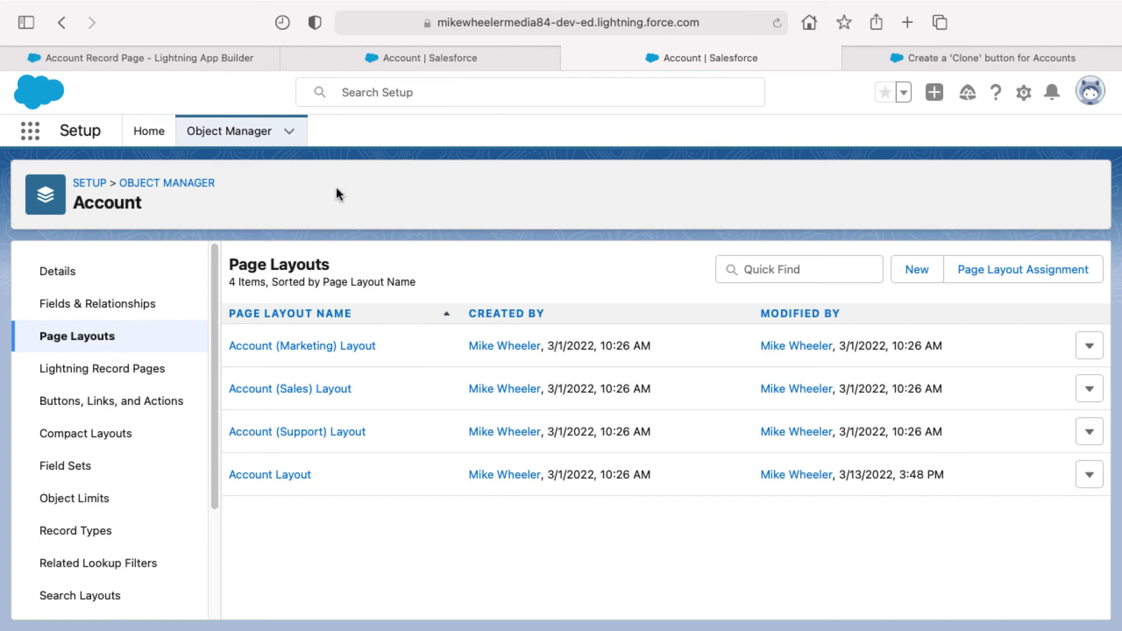
# Step: Leave the Lightning App Builder and return to the Zimmerman646 Inc account record
pyautogui.moveTo(230, 58)
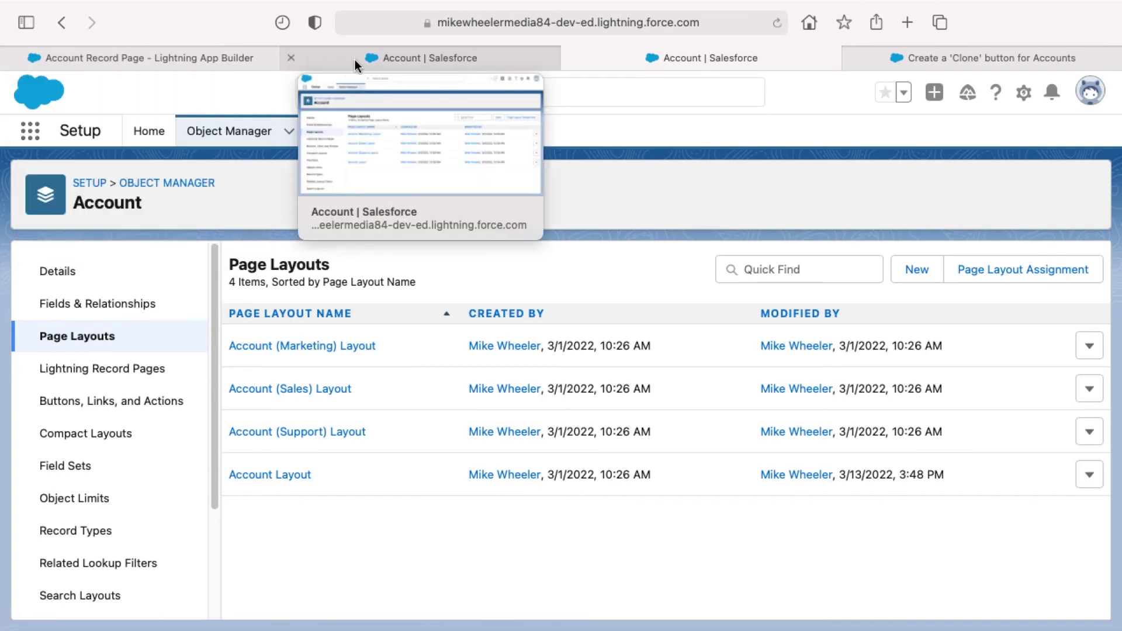
pyautogui.click(354, 59)
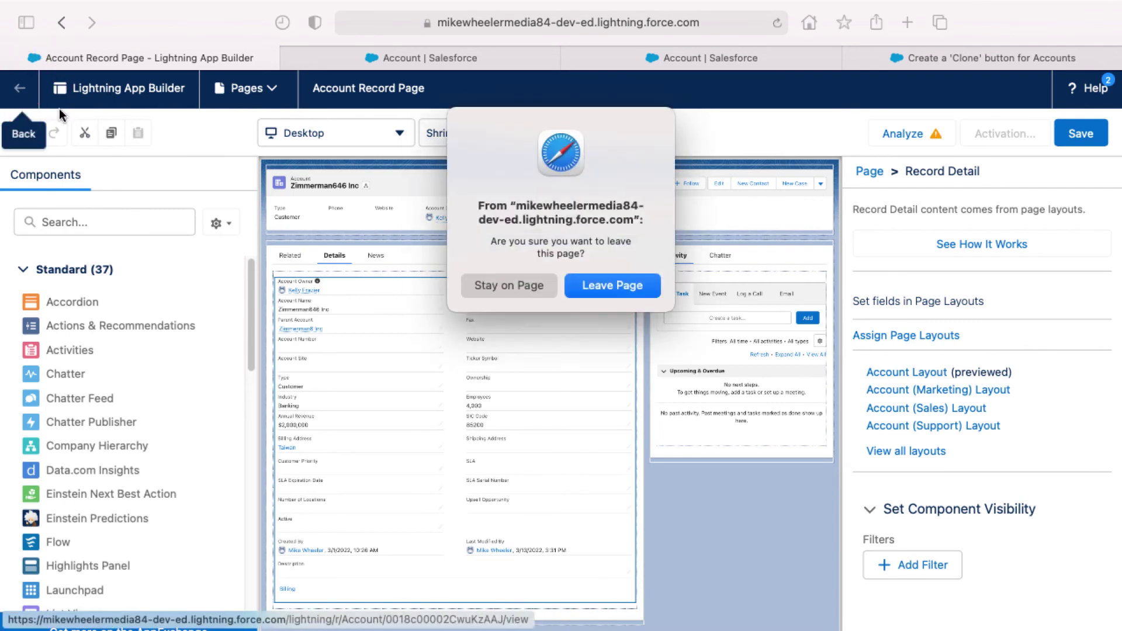
pyautogui.click(592, 286)
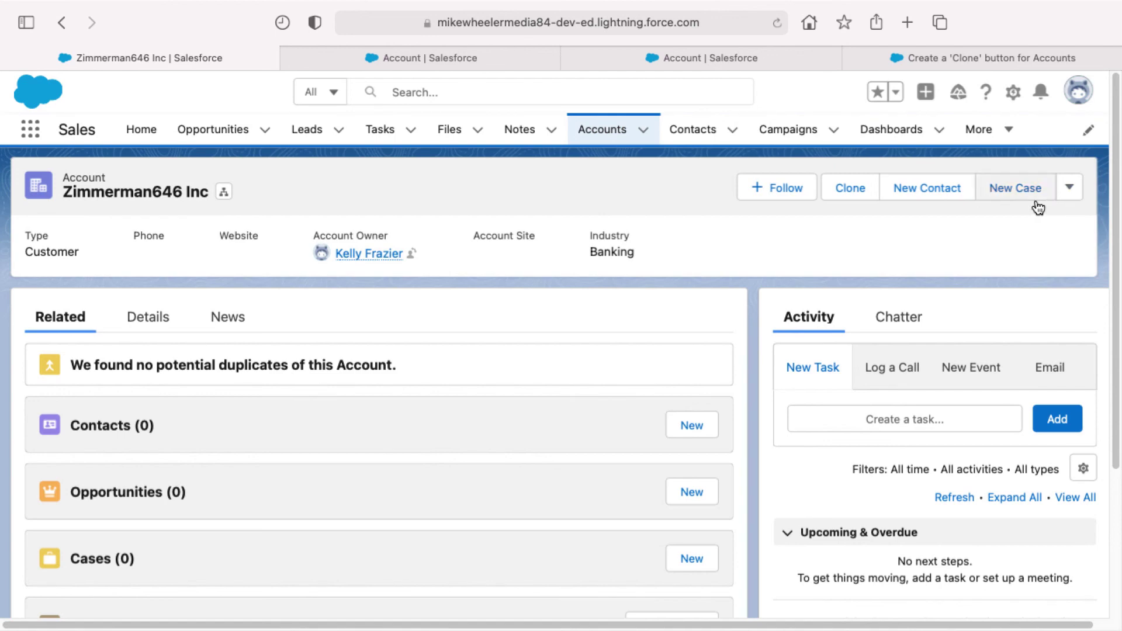
# Step: Clone Zimmerman646 Inc and review the prefilled New Account fields, including Account Name
pyautogui.click(851, 190)
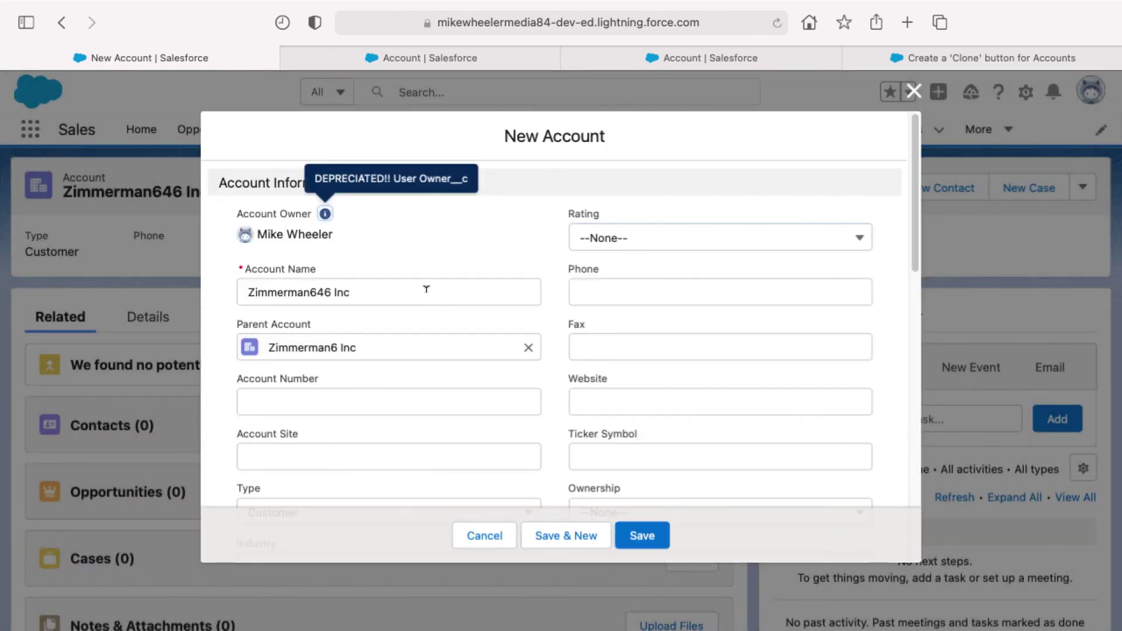
pyautogui.scroll(-3, 431, 295)
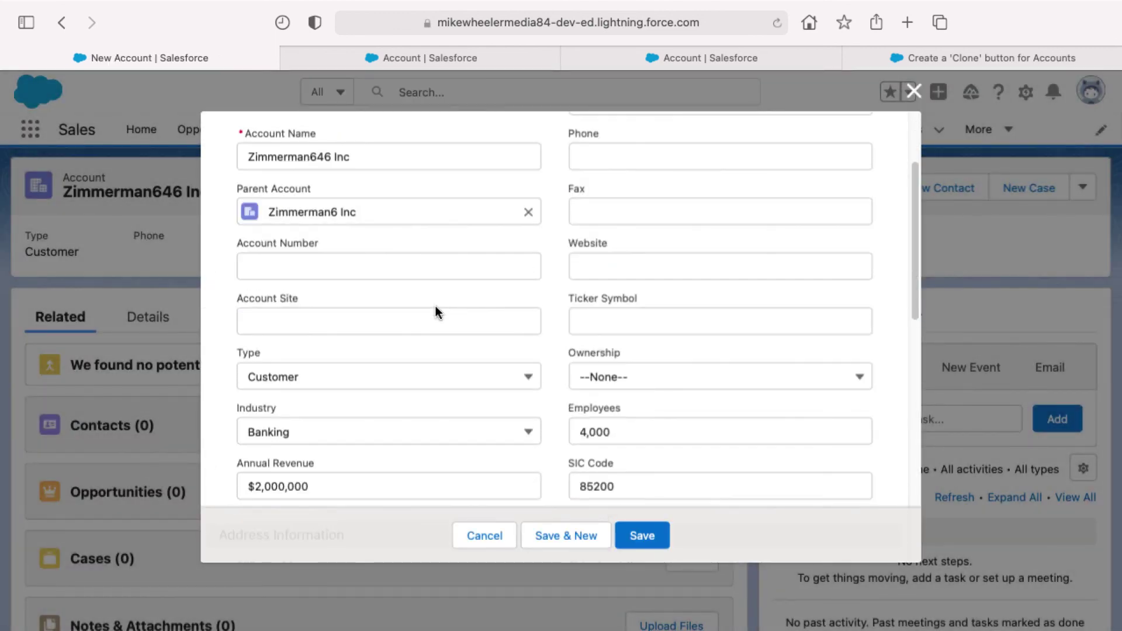
pyautogui.scroll(3, 437, 306)
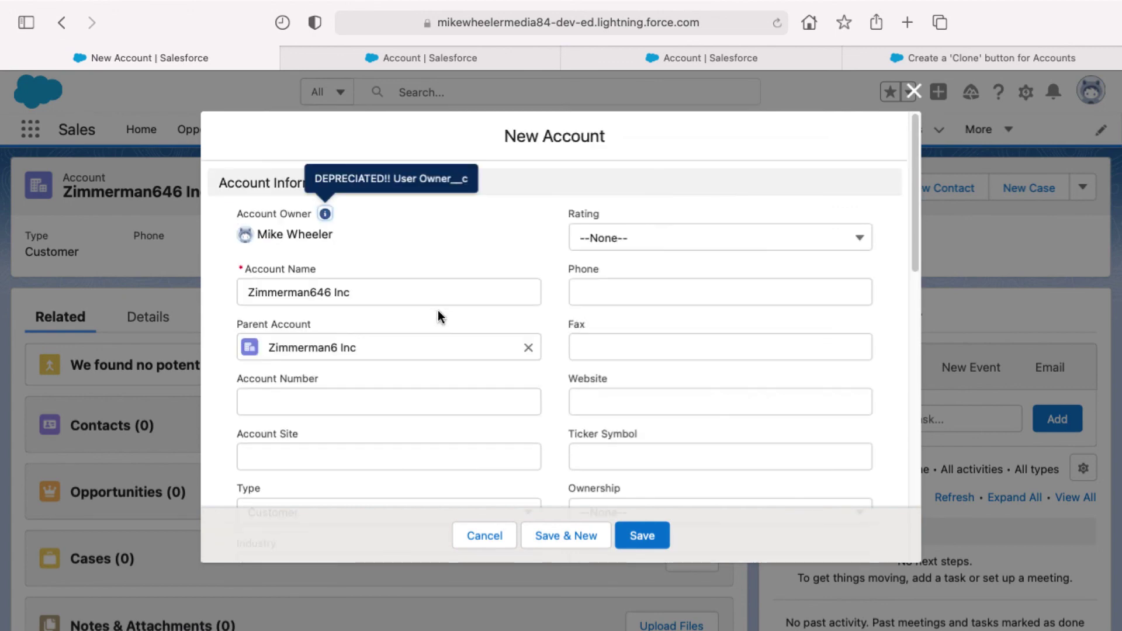
pyautogui.click(401, 289)
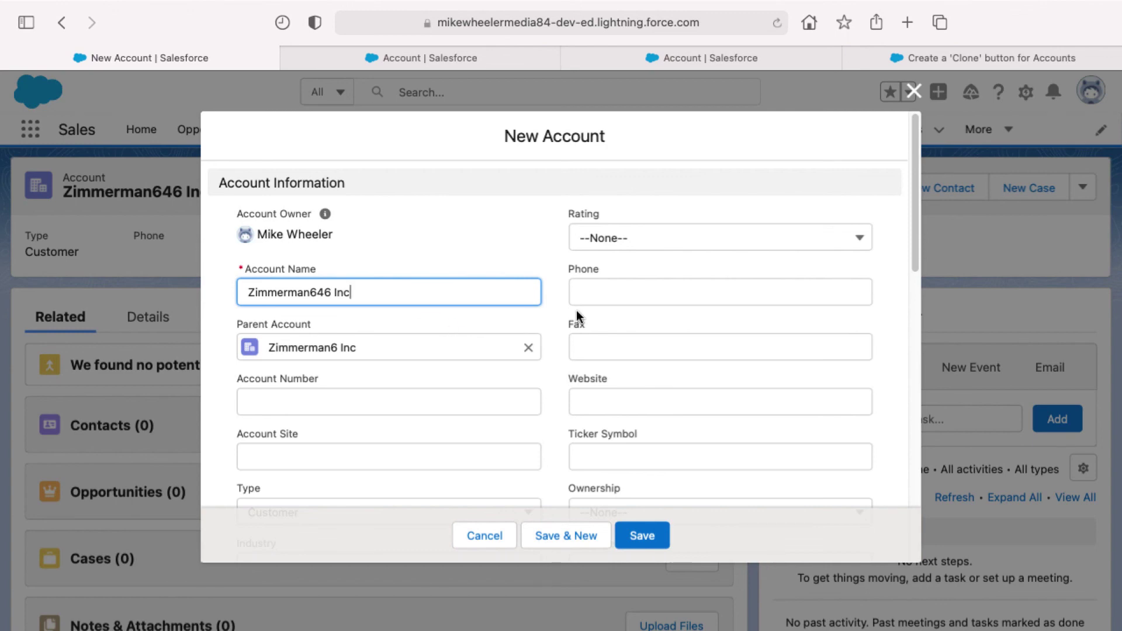
# Step: Reopen the Clone custom button in Setup and select its /{!Account.Id}/e?clone=1 URL
pyautogui.click(457, 59)
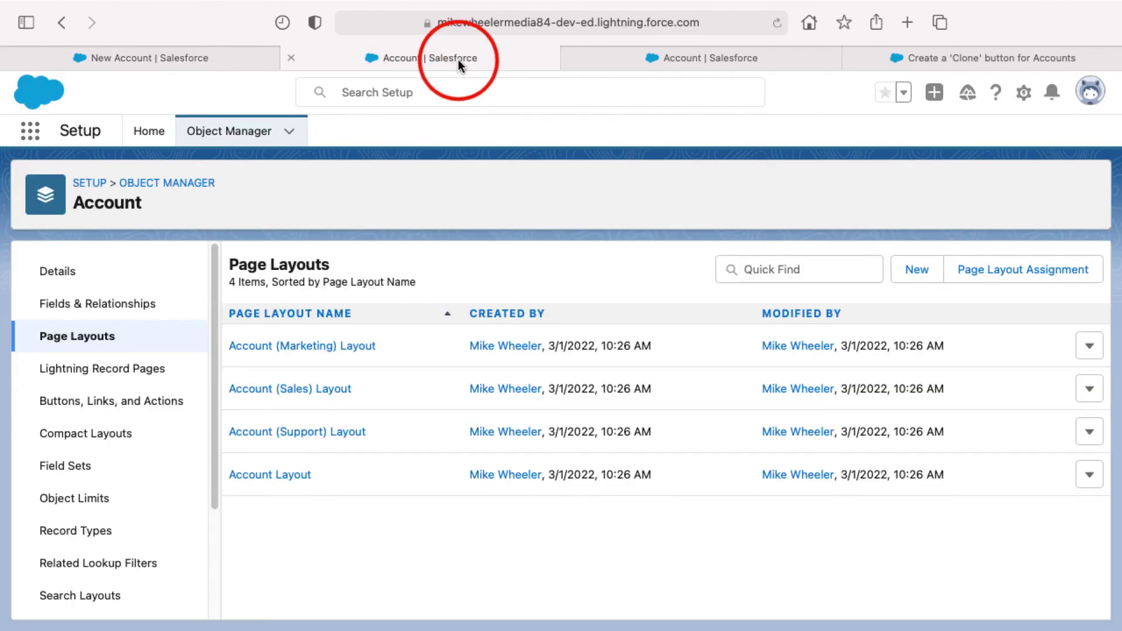
pyautogui.click(111, 401)
pyautogui.scroll(-2, 343, 473)
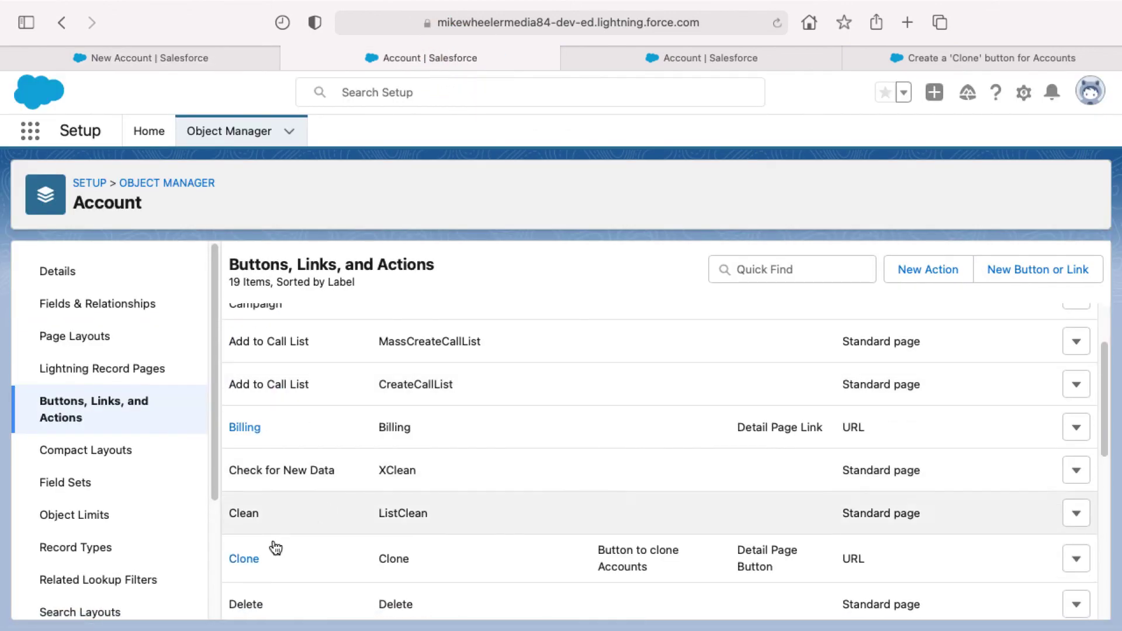
pyautogui.click(244, 560)
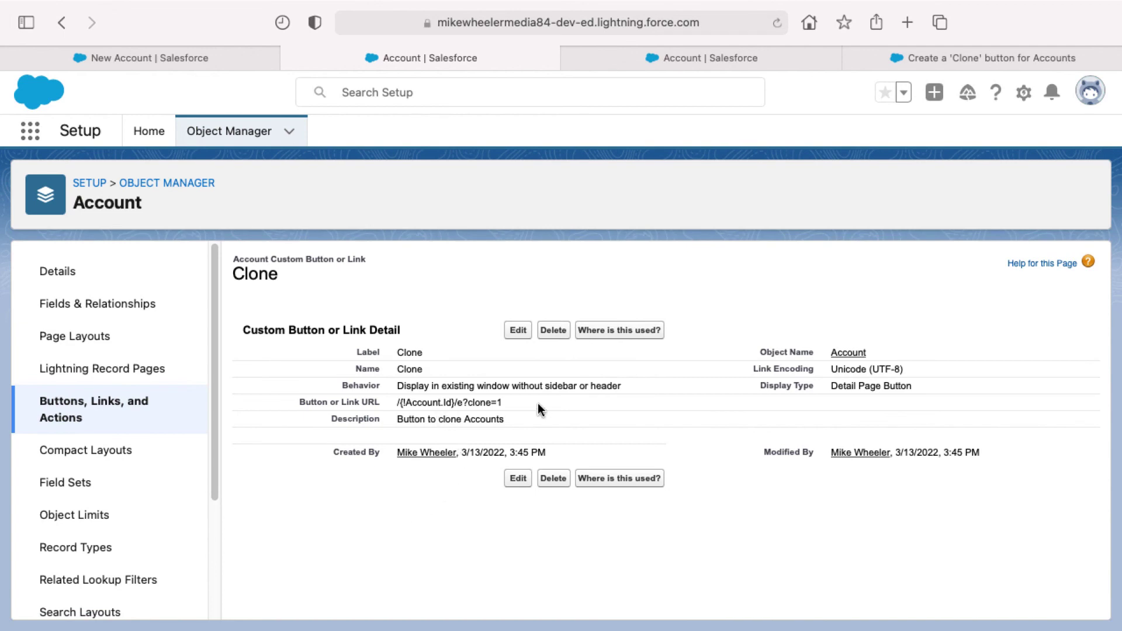
pyautogui.moveTo(529, 402); pyautogui.dragTo(398, 399)
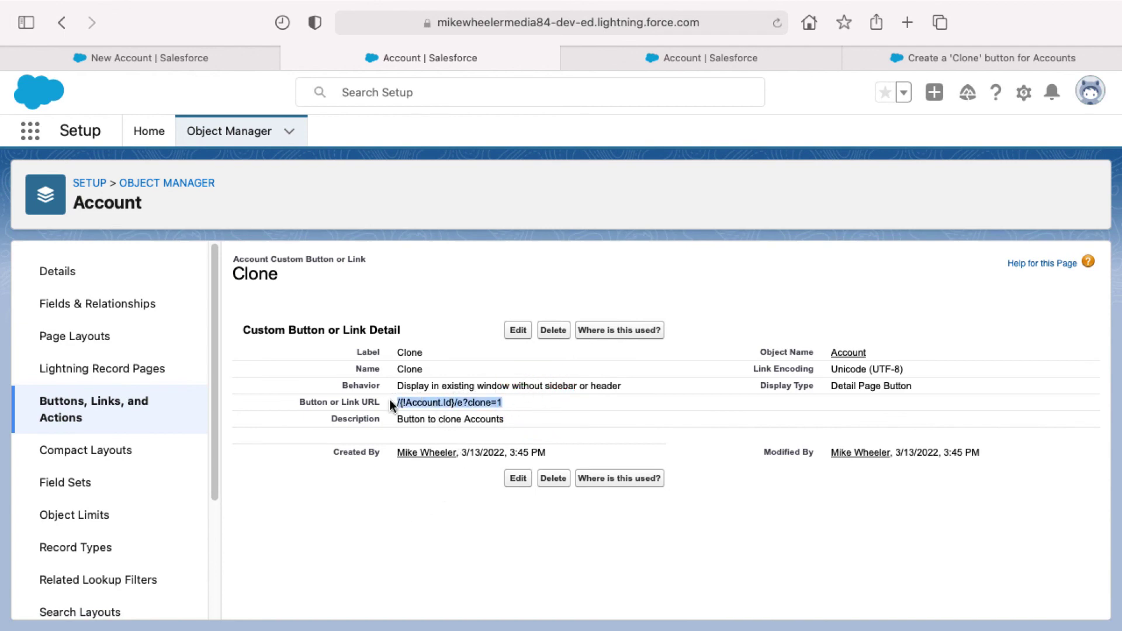